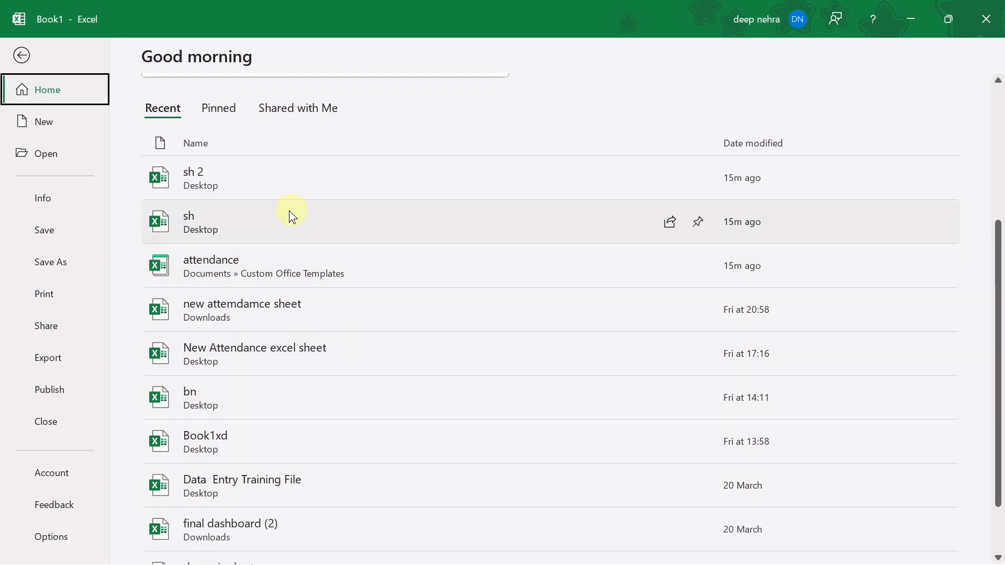
Pin the attendance template in the recent files list and check it among the pinned files.
{"action": "scroll", "coordinate": [301, 398], "scroll_direction": "up", "scroll_amount": 3}
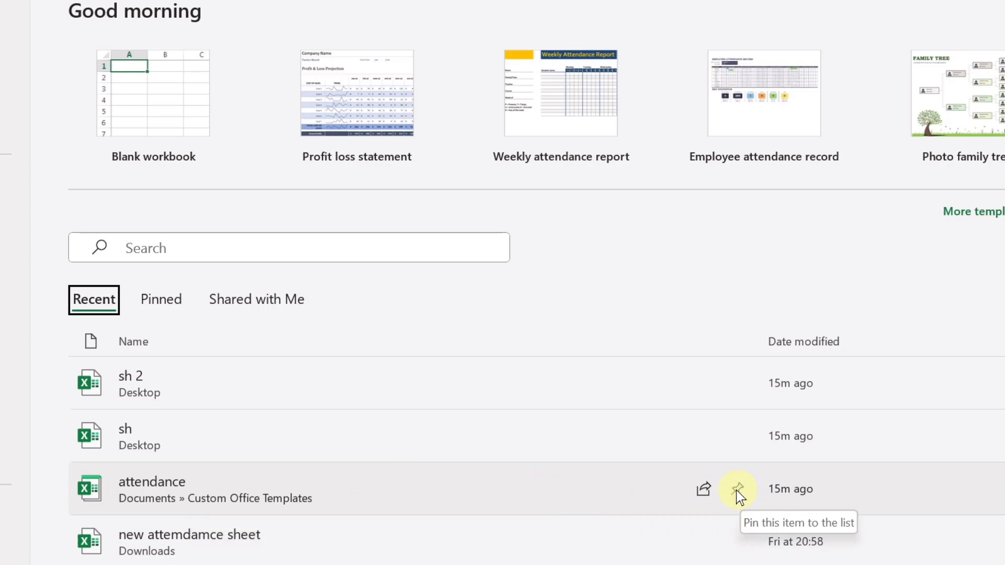
{"action": "left_click", "coordinate": [737, 491]}
{"action": "scroll", "coordinate": [714, 545], "scroll_direction": "down", "scroll_amount": 5}
{"action": "scroll", "coordinate": [330, 435], "scroll_direction": "up", "scroll_amount": 2}
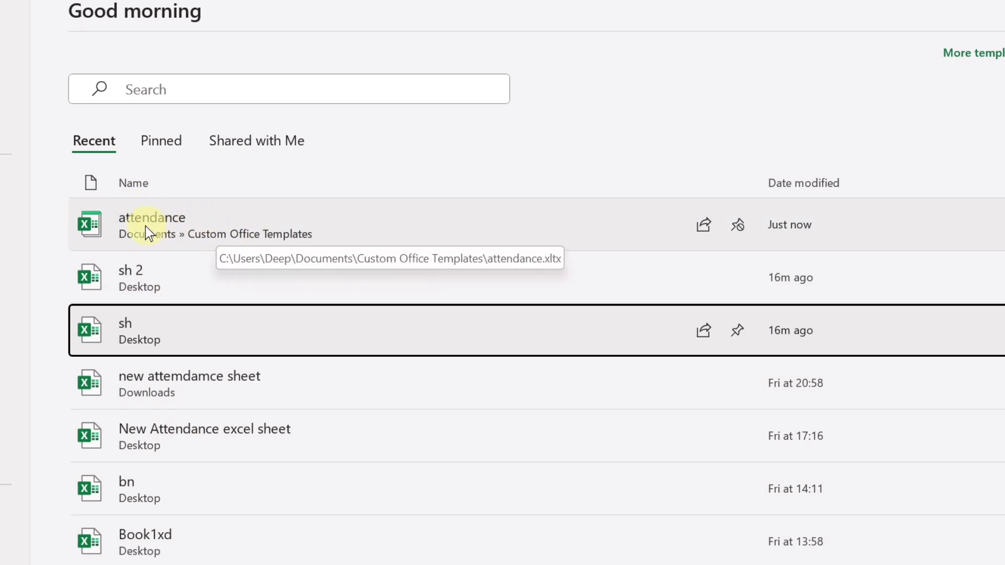
{"action": "left_click", "coordinate": [157, 140]}
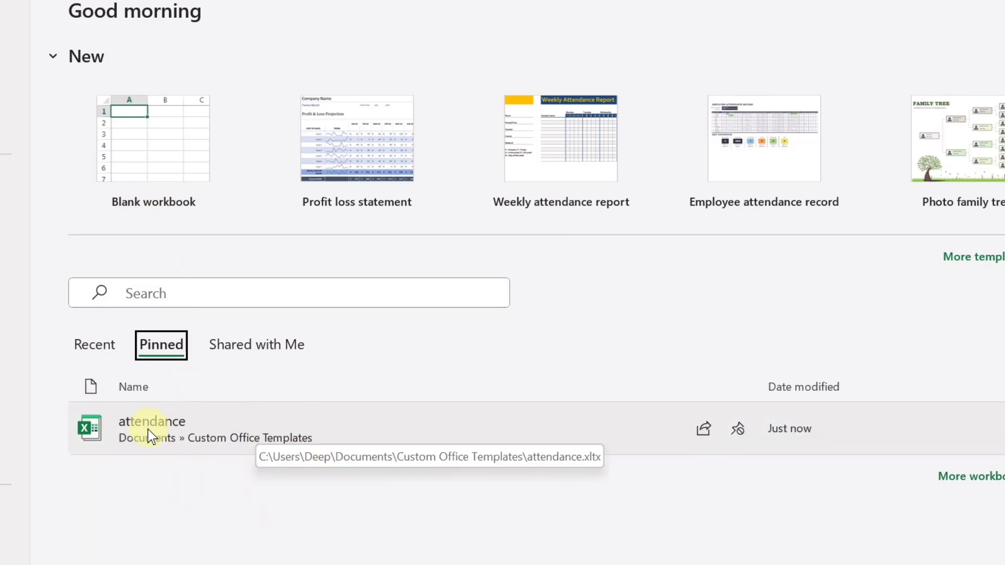
{"action": "key", "text": "Escape"}
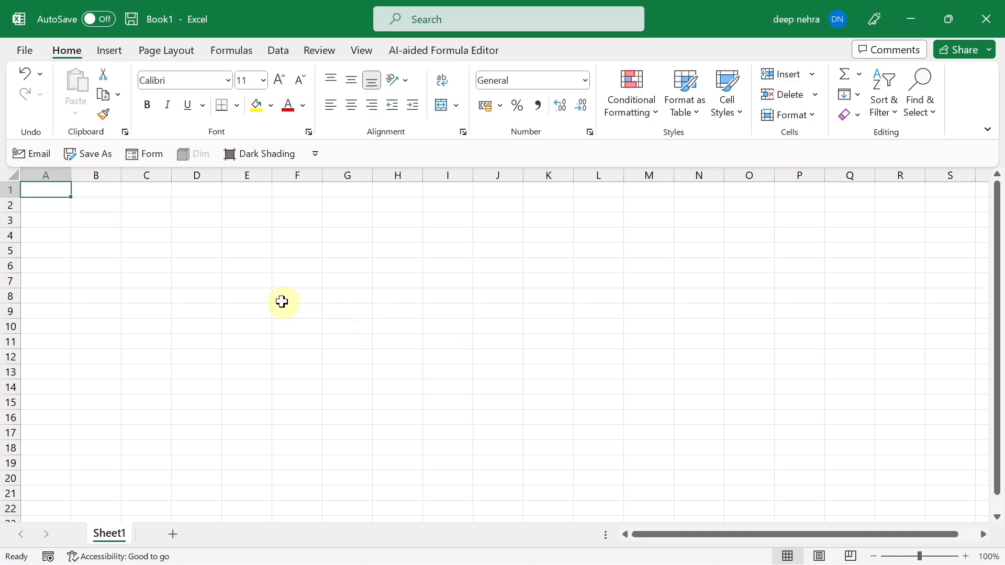
Open the attendance template from the pinned files.
{"action": "left_click", "coordinate": [26, 52]}
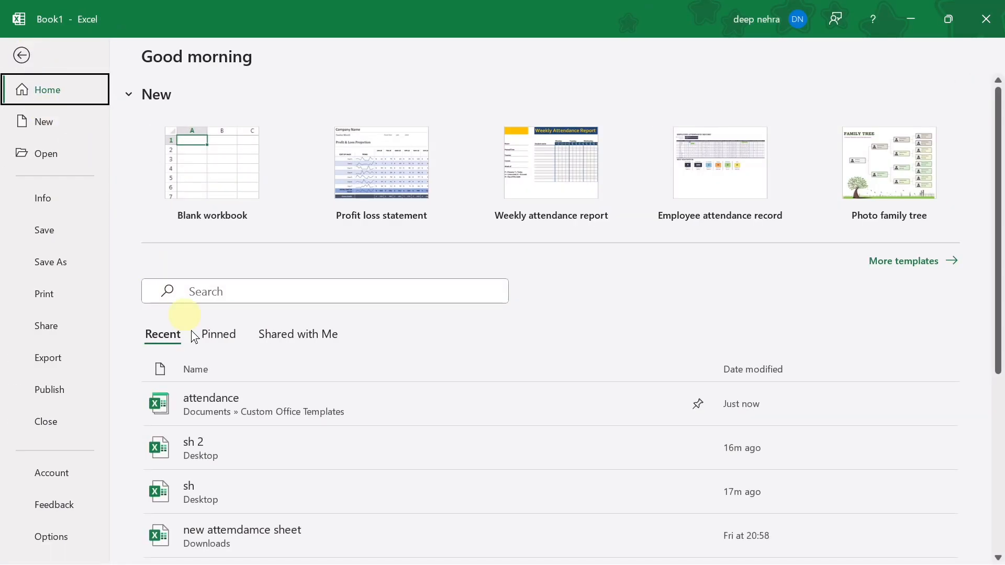
{"action": "scroll", "coordinate": [229, 473], "scroll_direction": "down", "scroll_amount": 3}
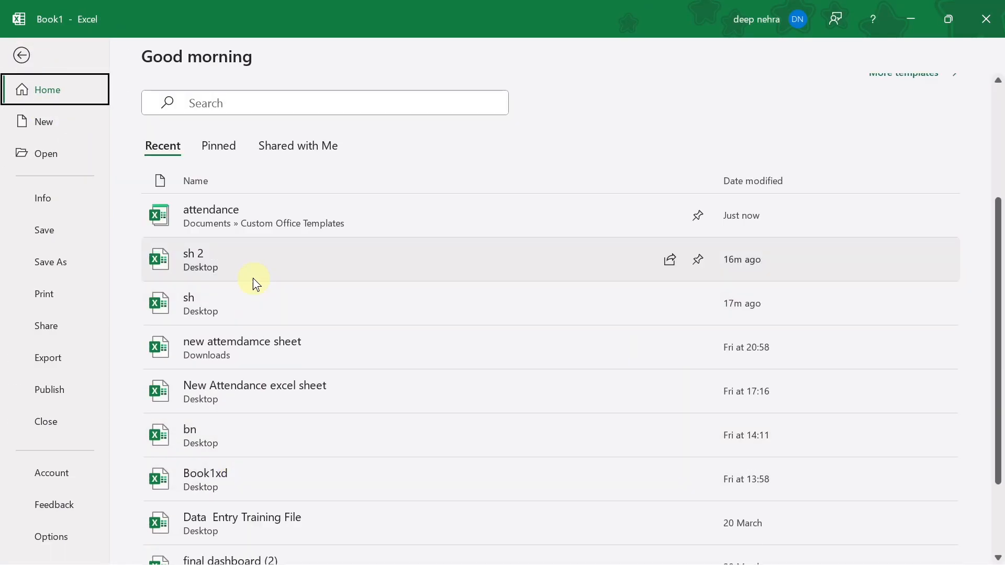
{"action": "scroll", "coordinate": [243, 402], "scroll_direction": "up", "scroll_amount": 3}
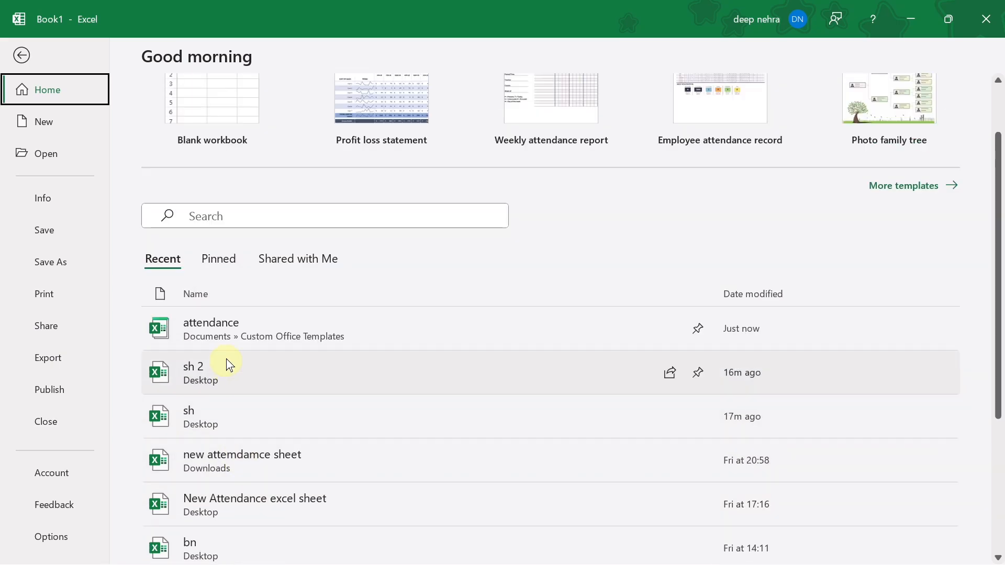
{"action": "left_click", "coordinate": [208, 267]}
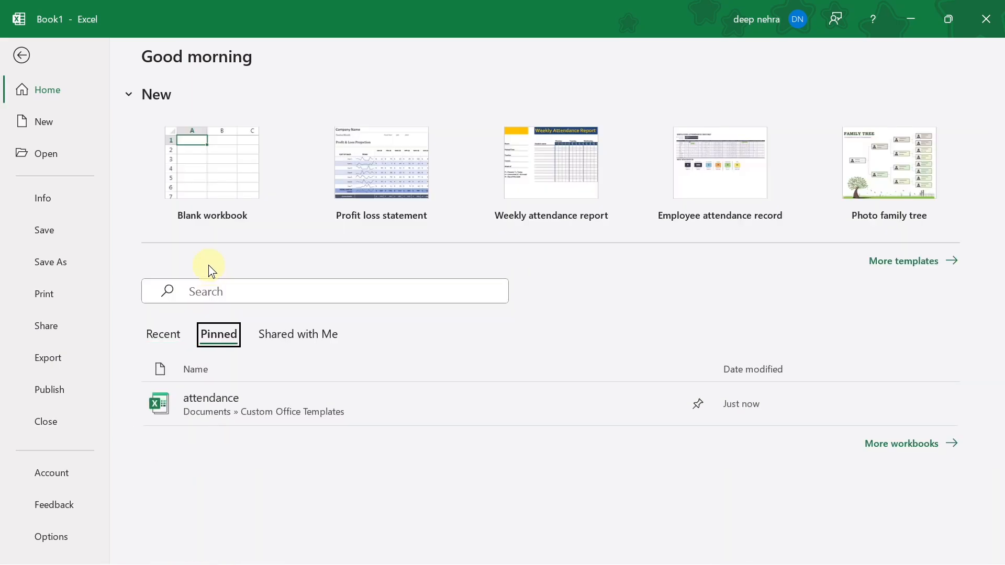
{"action": "left_click", "coordinate": [259, 411]}
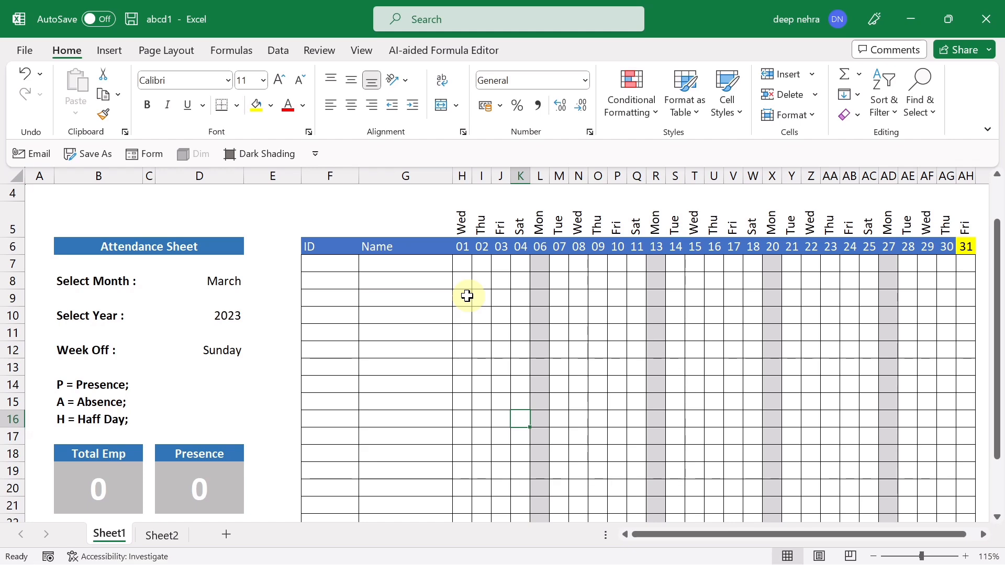
Show the attendance sheet full screen without the ribbon, and restore the normal view.
{"action": "key", "text": "ctrl+shift+F1"}
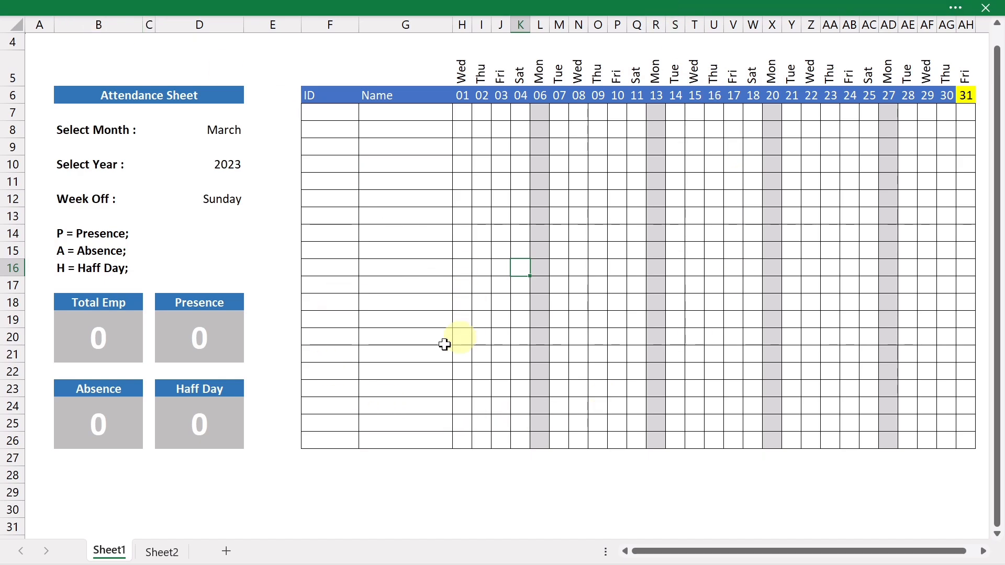
{"action": "left_click", "coordinate": [369, 252]}
{"action": "left_click", "coordinate": [390, 321]}
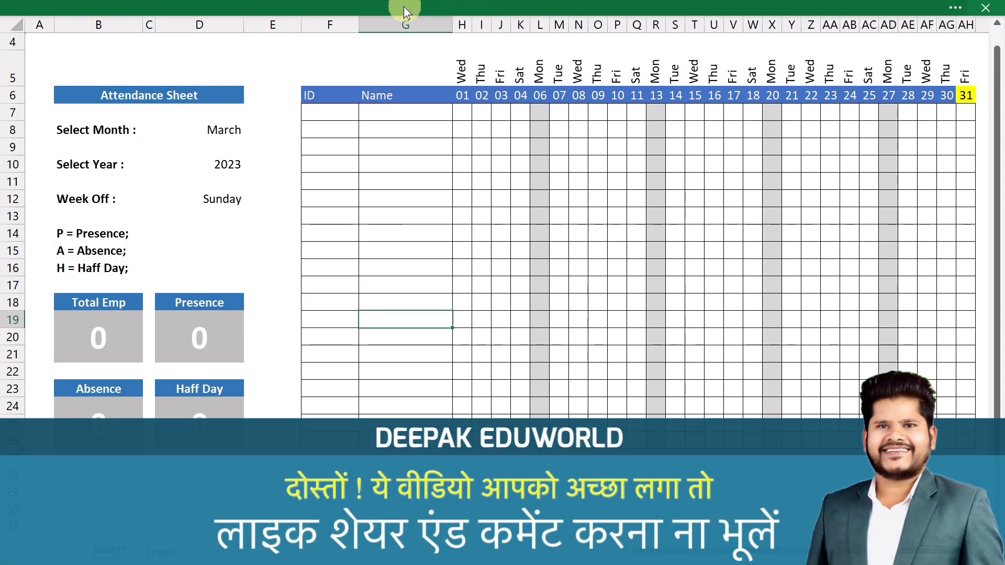
{"action": "left_click", "coordinate": [403, 6]}
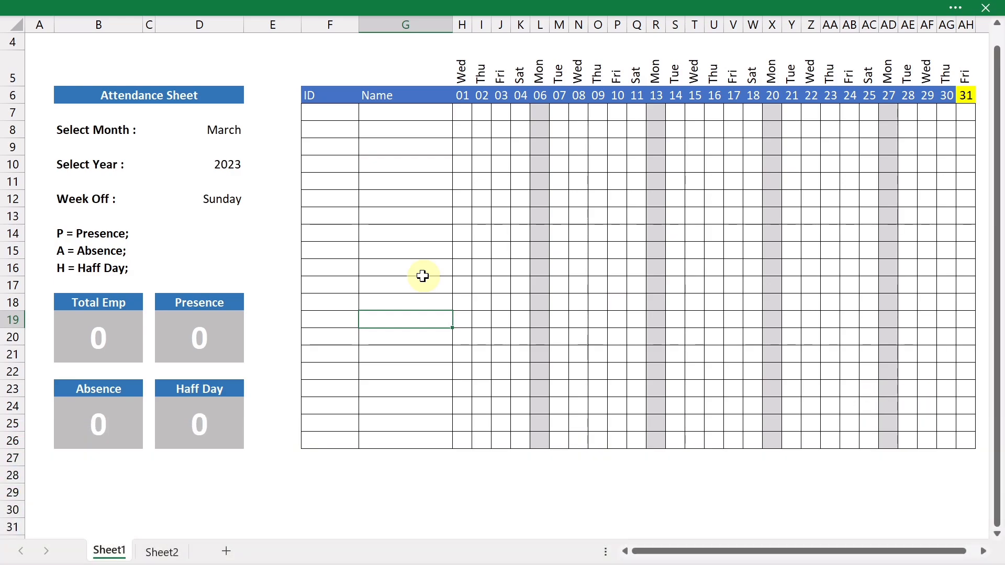
{"action": "key", "text": "ctrl+shift+F1"}
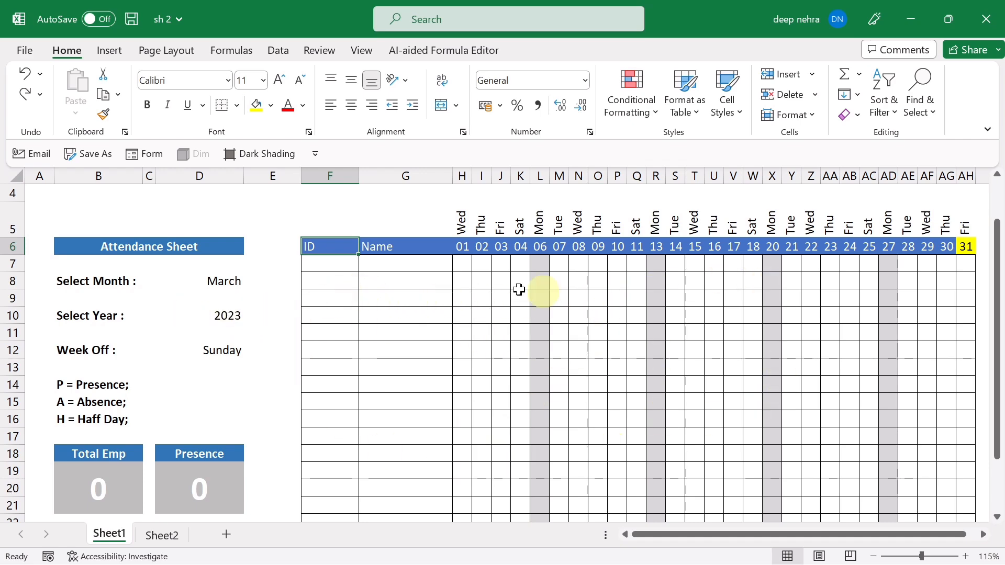
Save the attendance workbook as an Excel Template named abcd in the Custom Office Templates folder.
{"action": "left_click", "coordinate": [558, 317]}
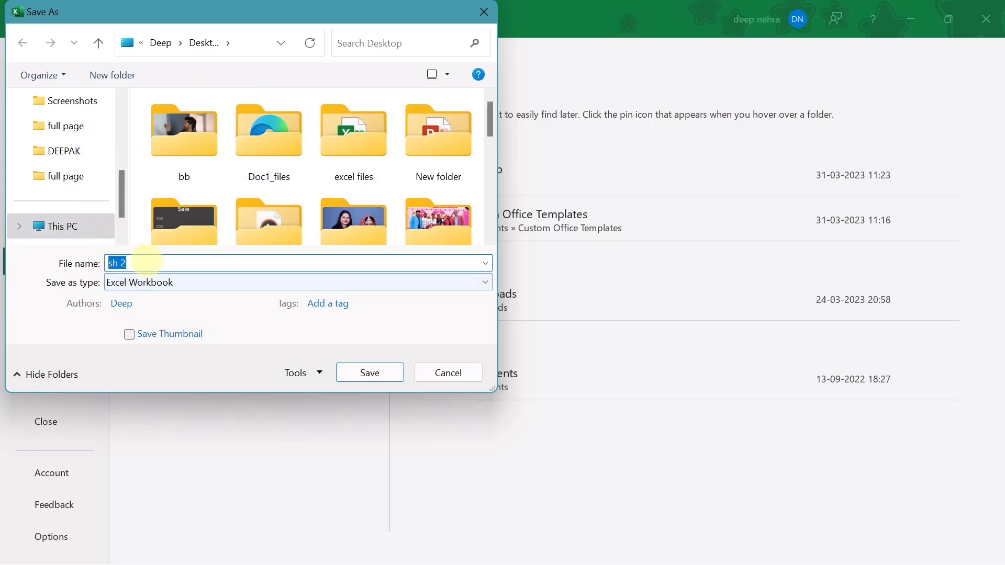
{"action": "type", "text": "abcd"}
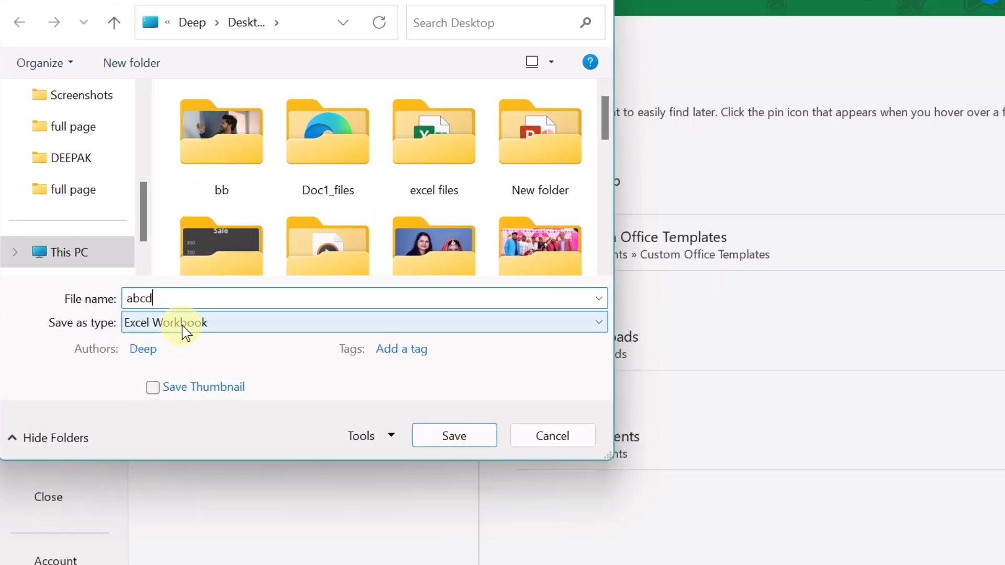
{"action": "left_click", "coordinate": [157, 285]}
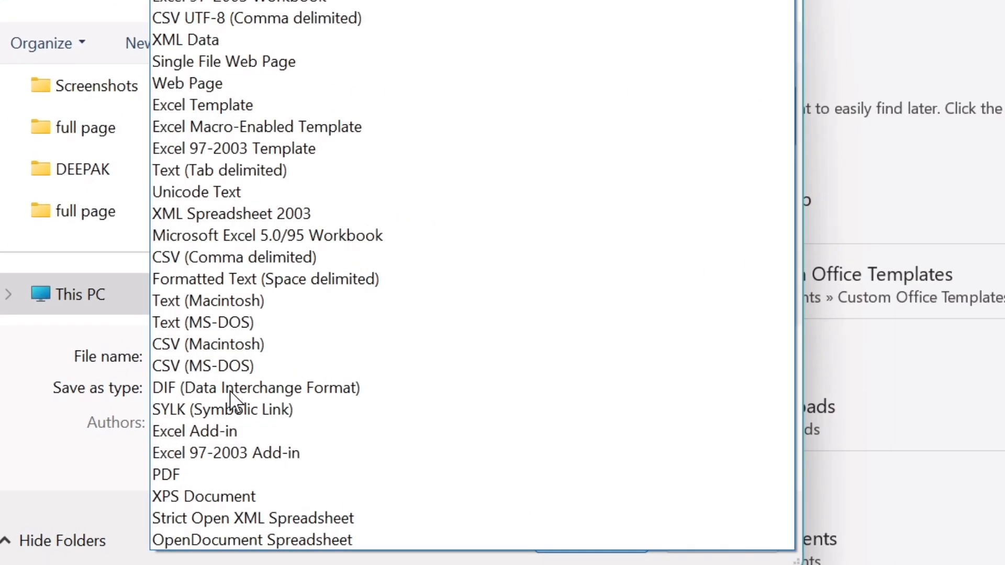
{"action": "left_click", "coordinate": [213, 108]}
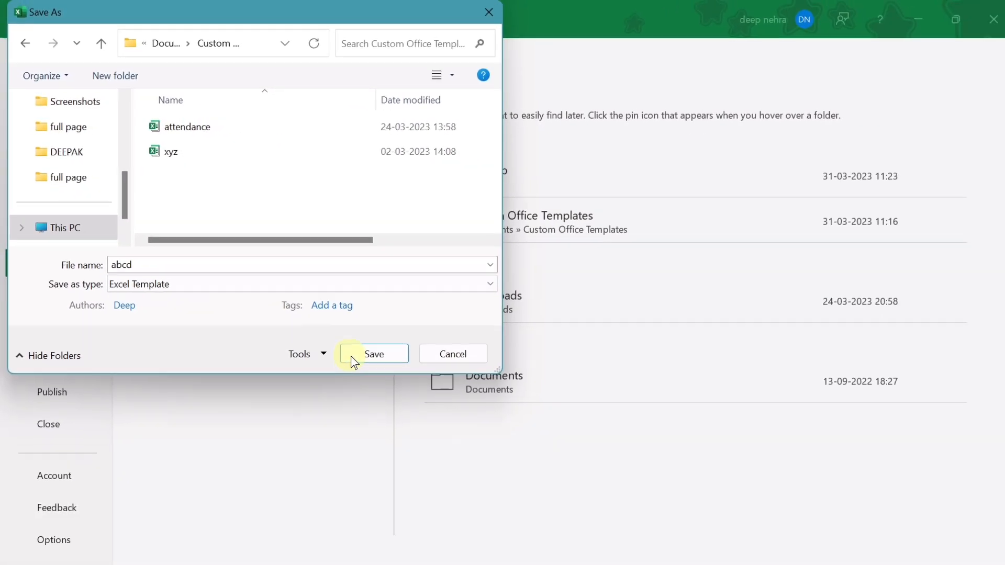
{"action": "left_click", "coordinate": [360, 355]}
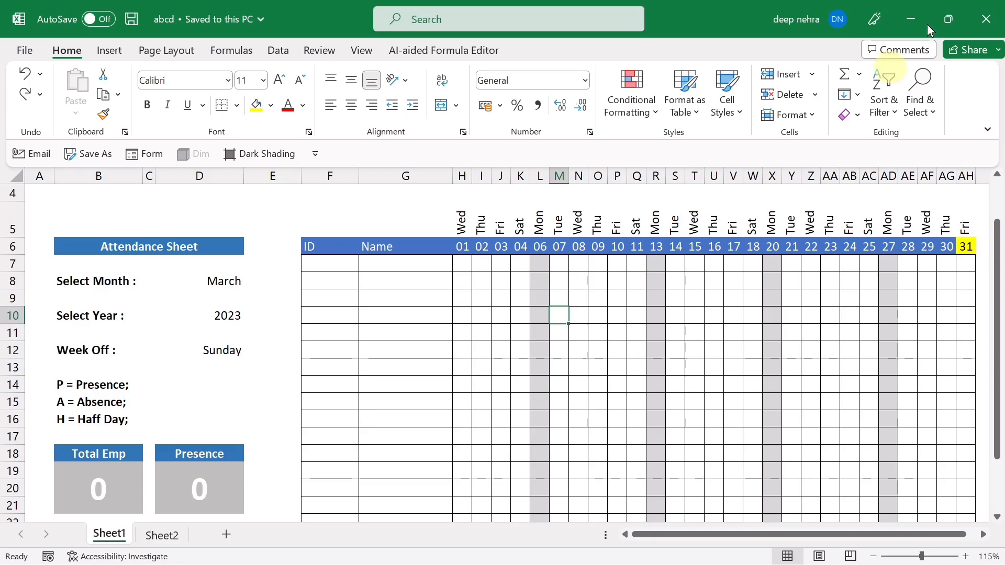
Close the abcd template and restart Excel with a new blank workbook.
{"action": "left_click", "coordinate": [985, 21]}
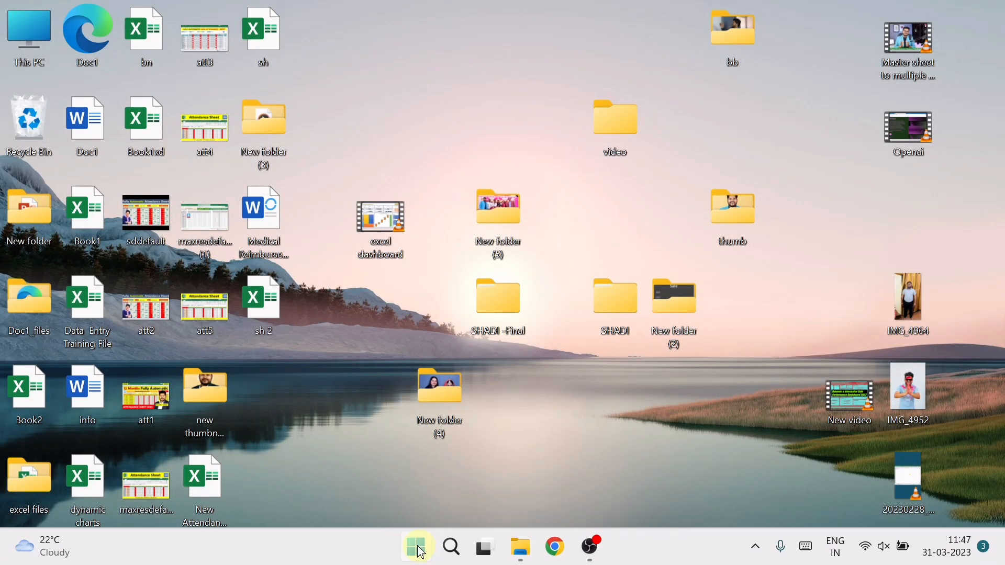
{"action": "left_click", "coordinate": [416, 546]}
{"action": "left_click", "coordinate": [465, 176]}
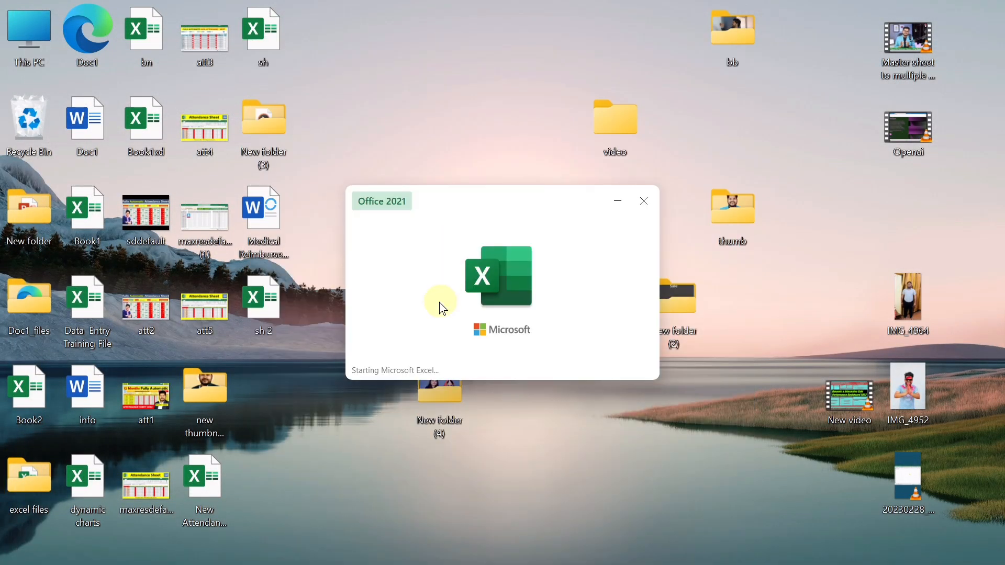
{"action": "key", "text": "Return"}
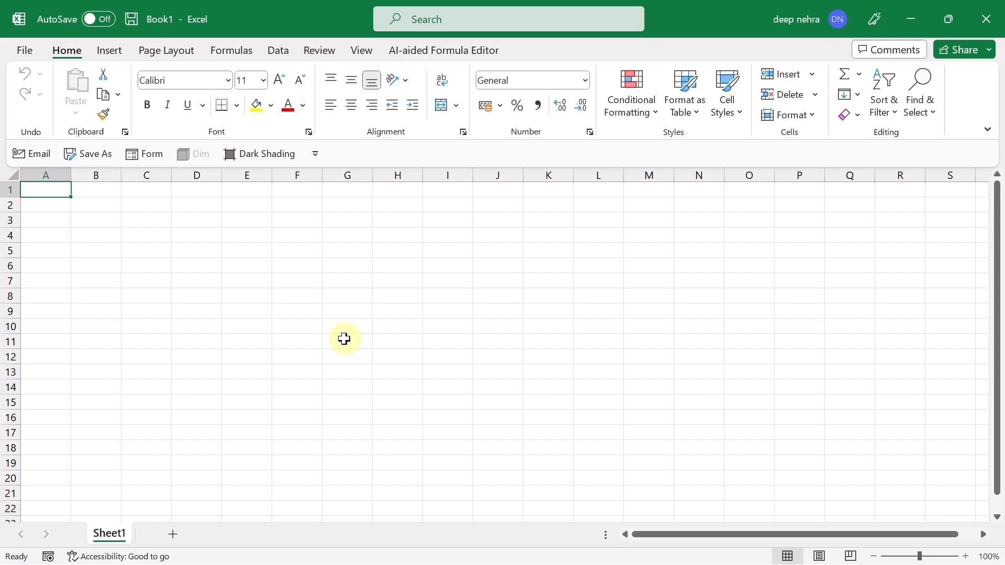
Create a new workbook from the personal template abcd.
{"action": "left_click", "coordinate": [27, 52]}
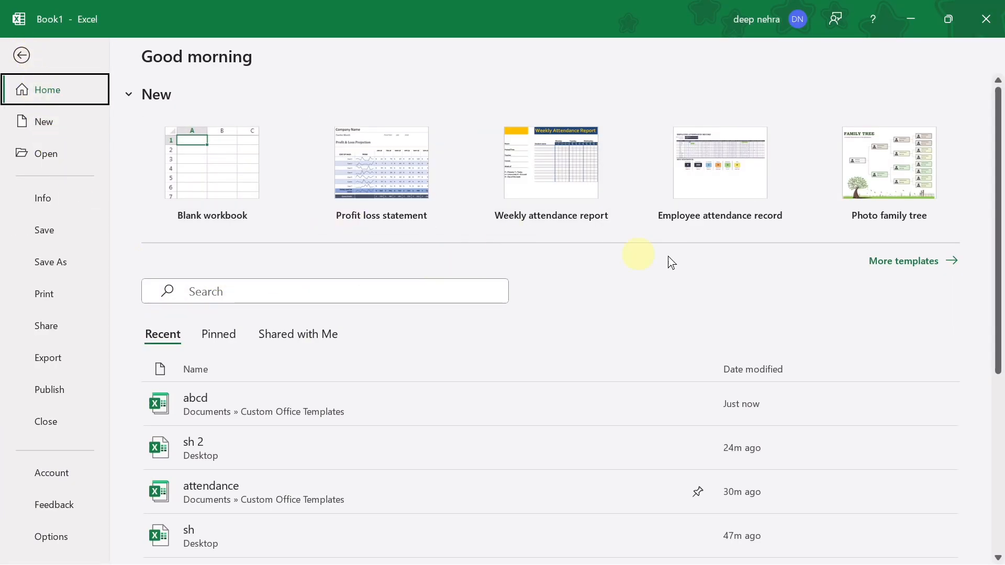
{"action": "left_click", "coordinate": [889, 265]}
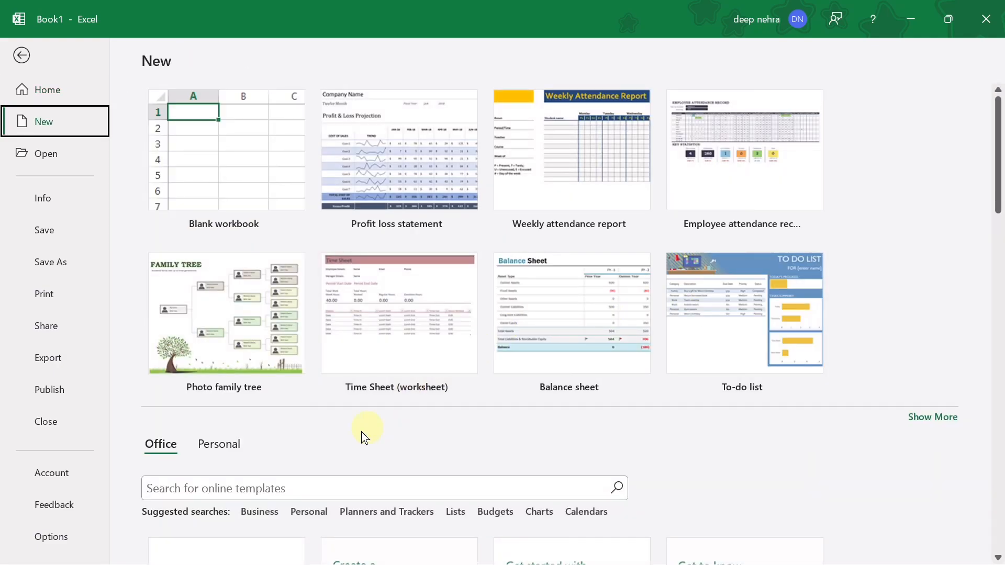
{"action": "left_click", "coordinate": [222, 443]}
{"action": "scroll", "coordinate": [218, 441], "scroll_direction": "down", "scroll_amount": 3}
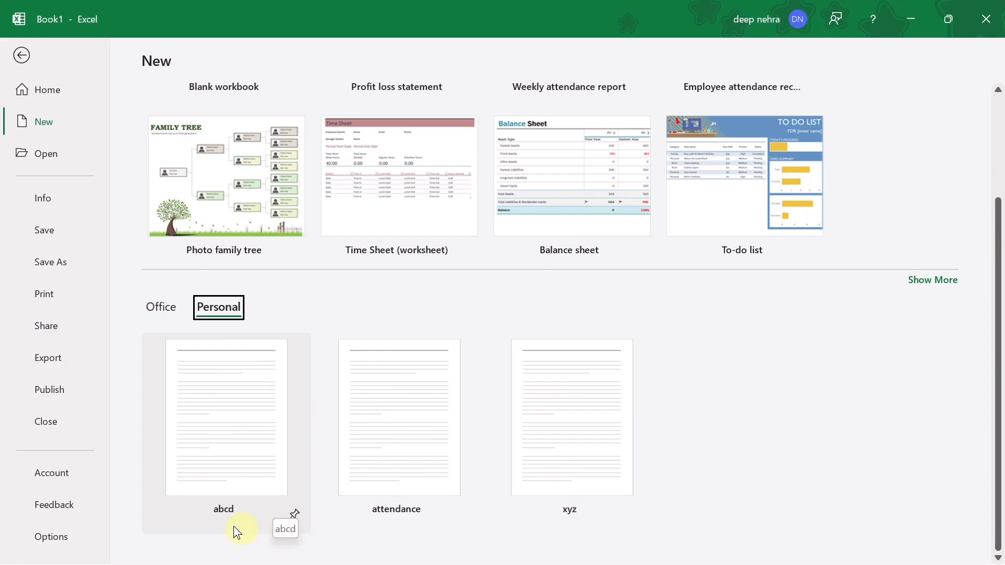
{"action": "left_click", "coordinate": [233, 401]}
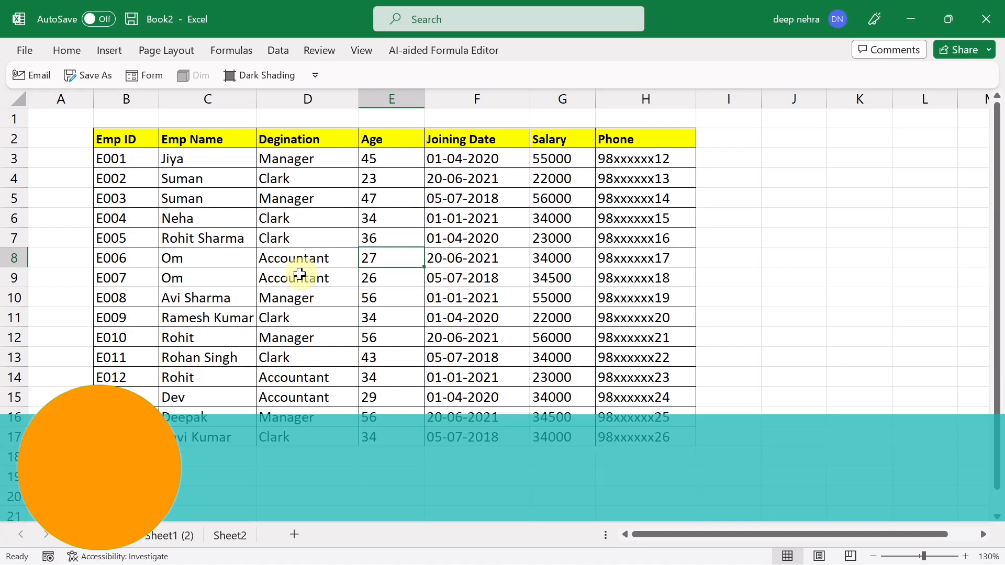
Convert the employee data range B2:H17 on Sheet1 into a table with headers.
{"action": "key", "text": "ctrl+a"}
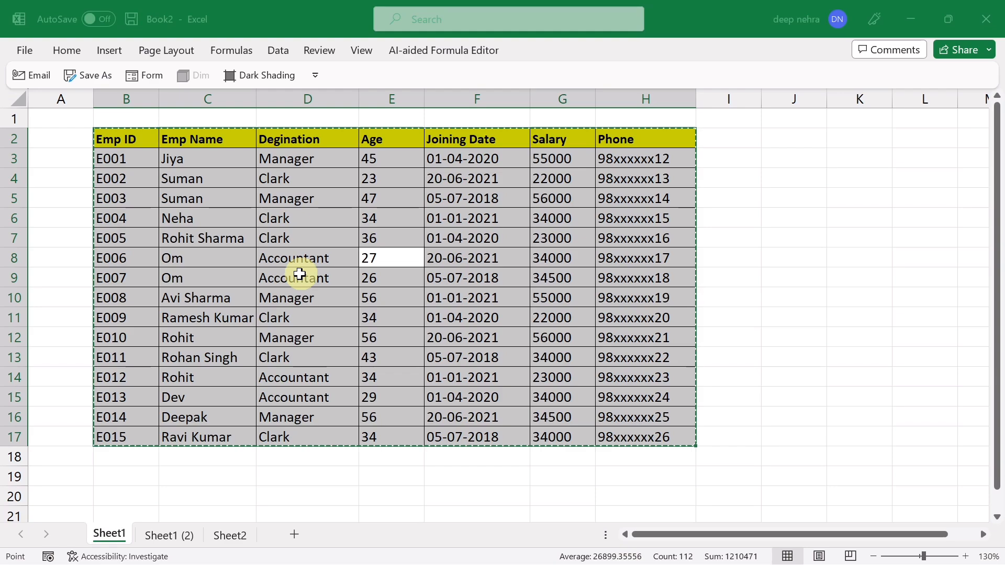
{"action": "key", "text": "ctrl+t"}
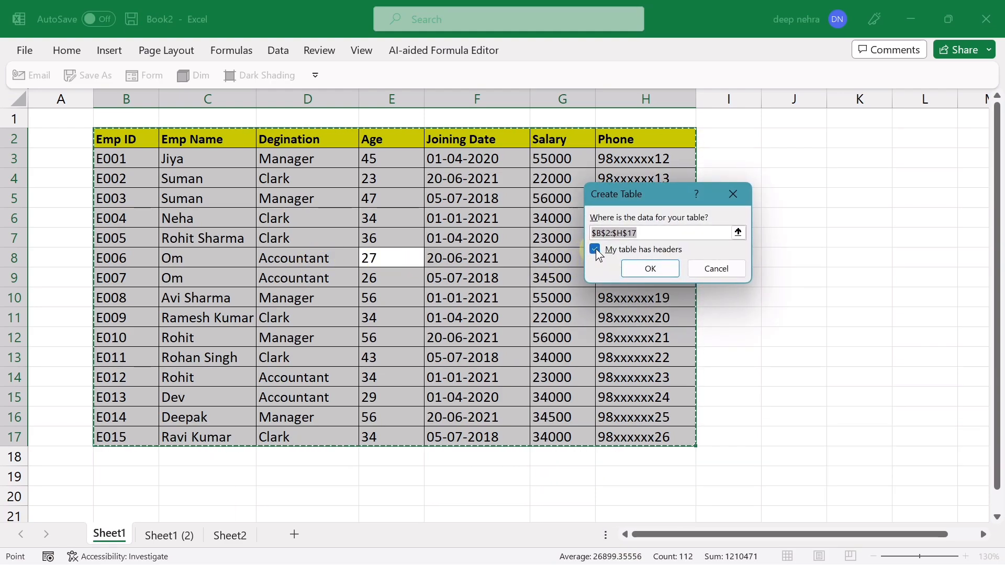
{"action": "left_click", "coordinate": [637, 271]}
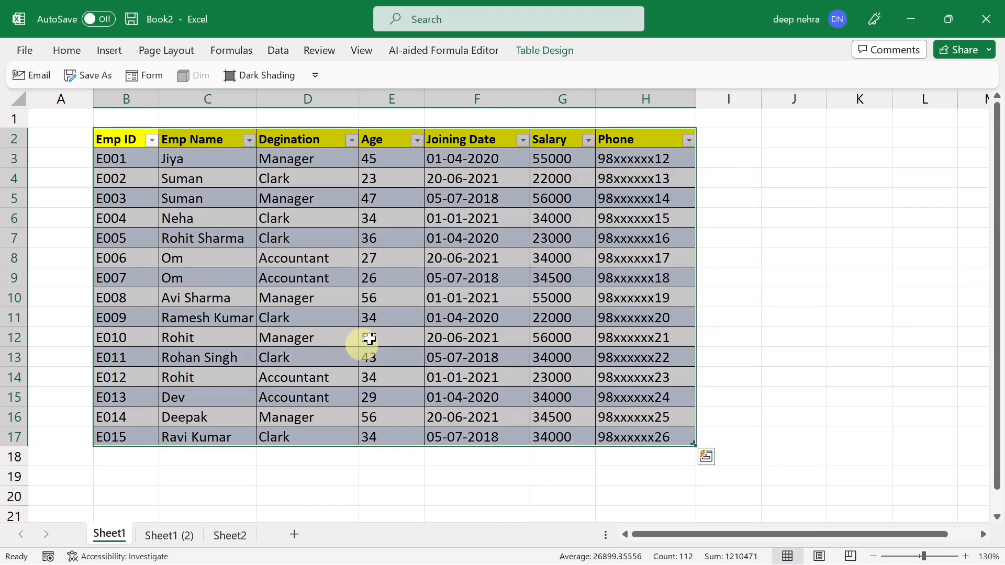
{"action": "left_click", "coordinate": [308, 254]}
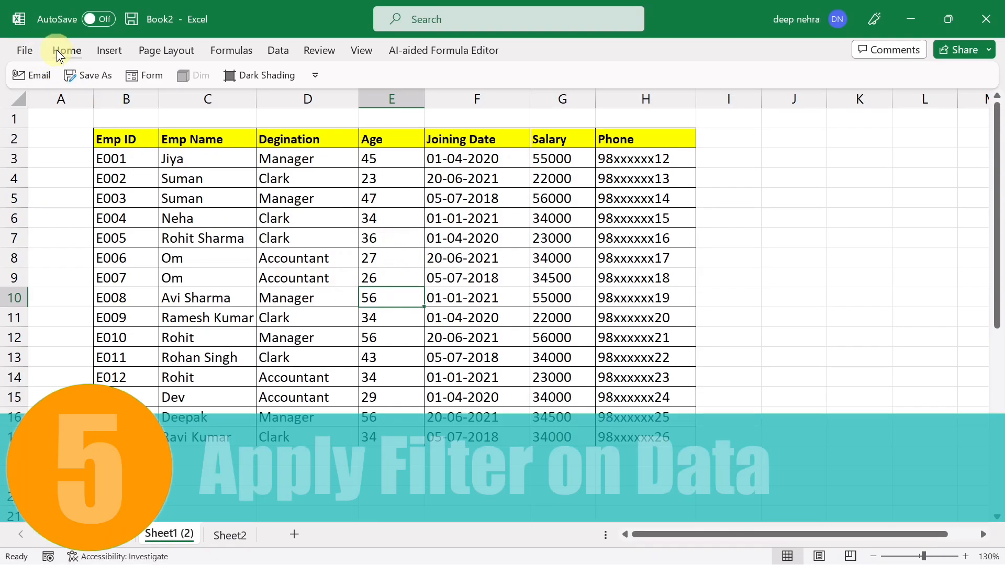
Turn on filtering for the header row of the employee data on Sheet1 (2).
{"action": "left_click", "coordinate": [57, 50]}
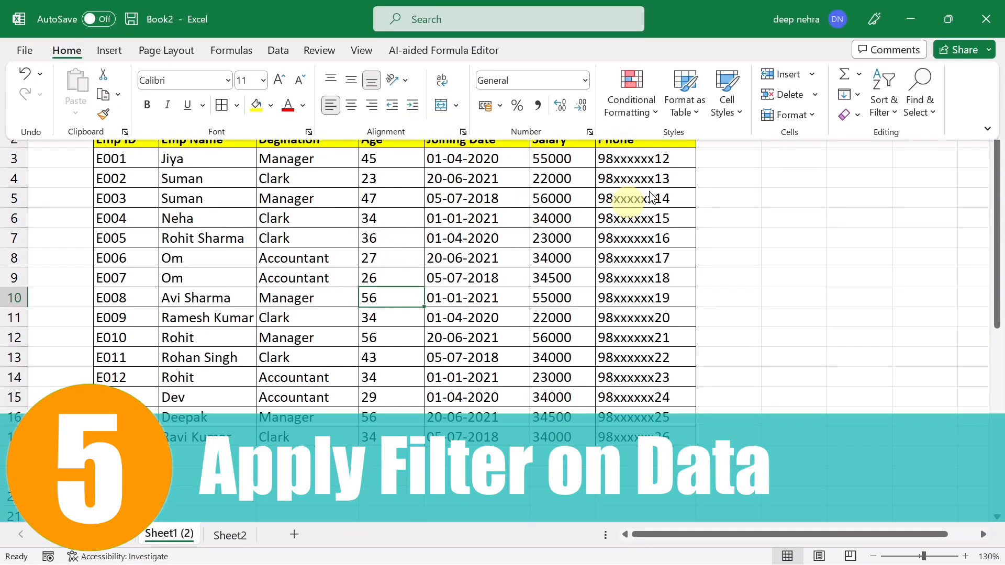
{"action": "left_click", "coordinate": [883, 102]}
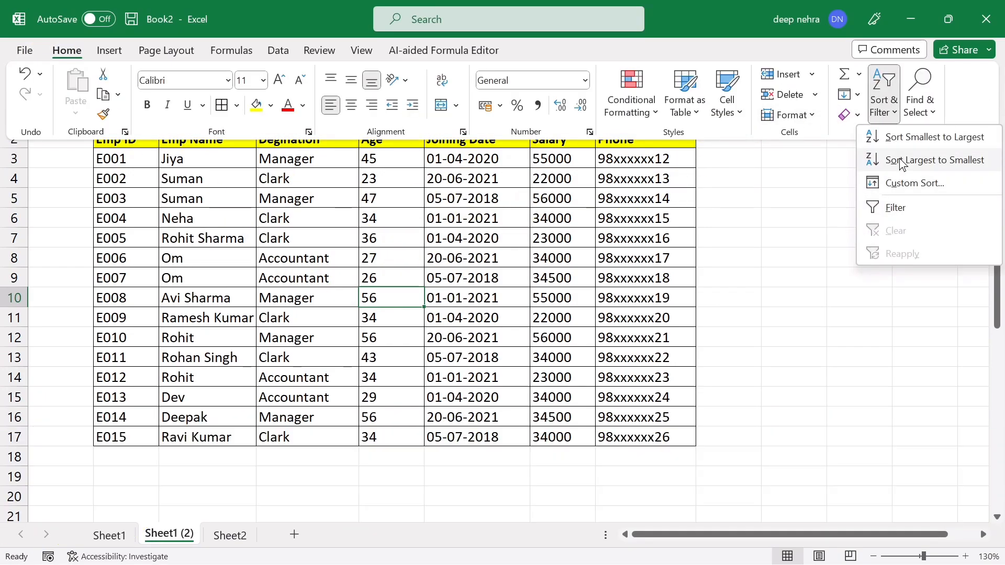
{"action": "left_click", "coordinate": [282, 51]}
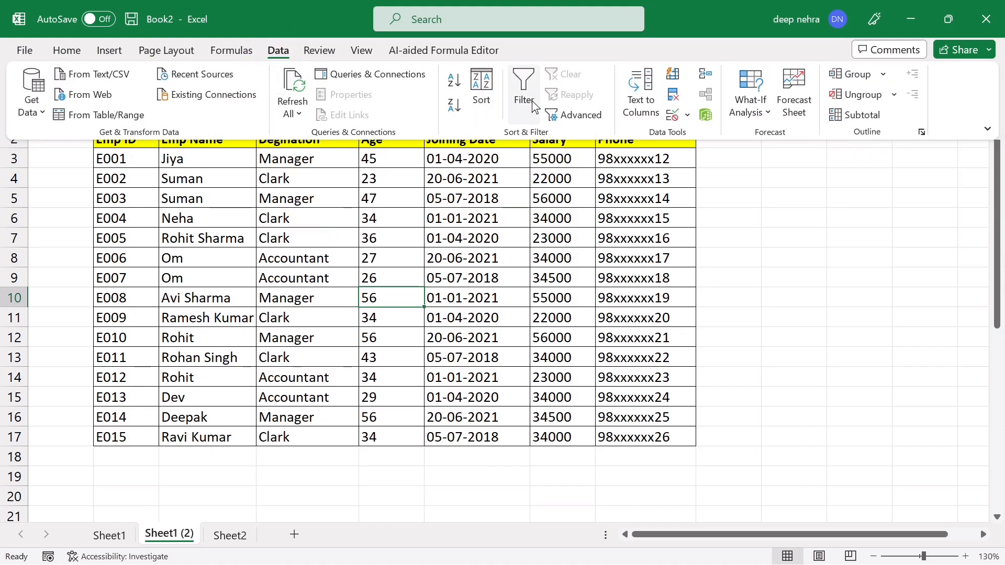
{"action": "left_click", "coordinate": [415, 252]}
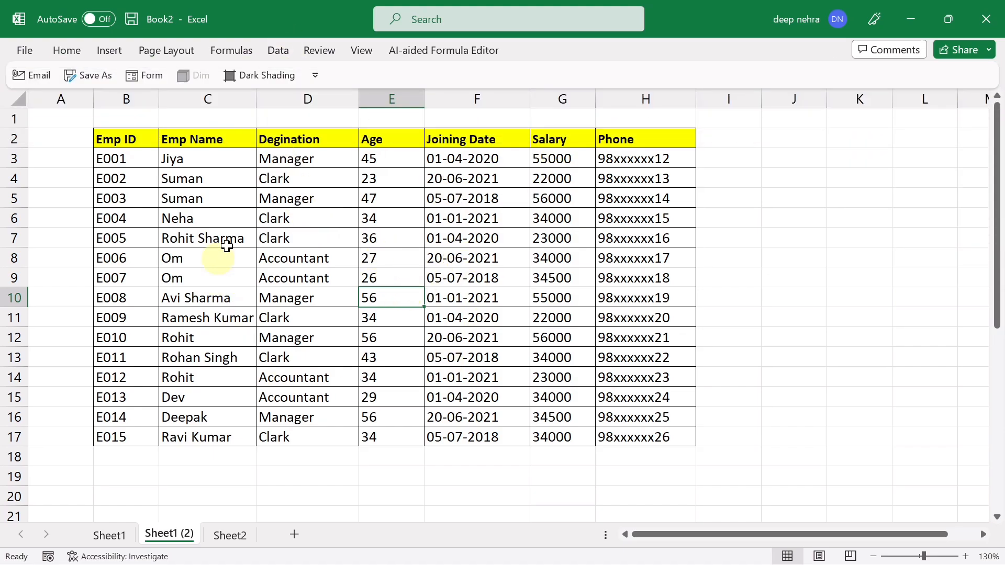
{"action": "left_click", "coordinate": [292, 264]}
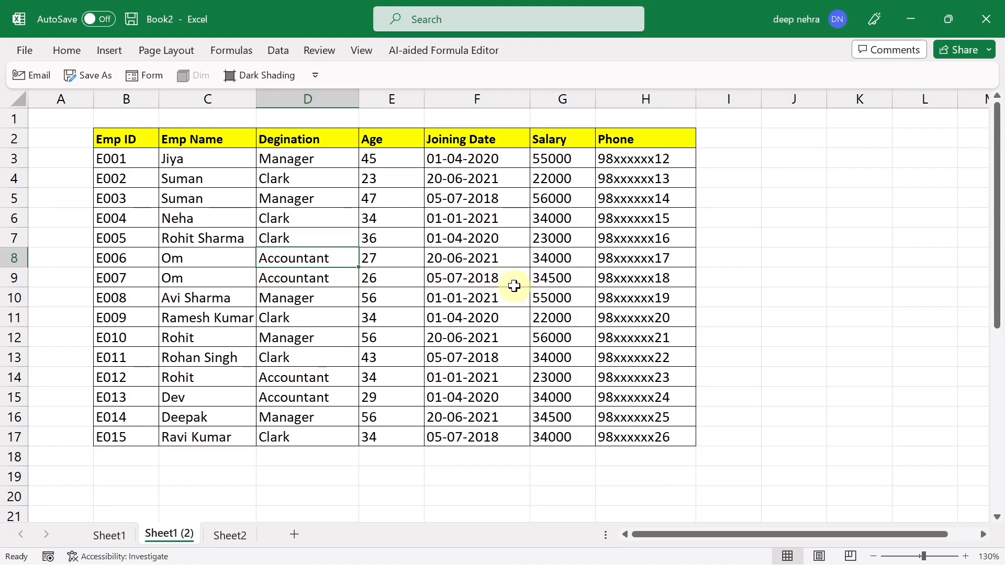
{"action": "key", "text": "ctrl+shift+l"}
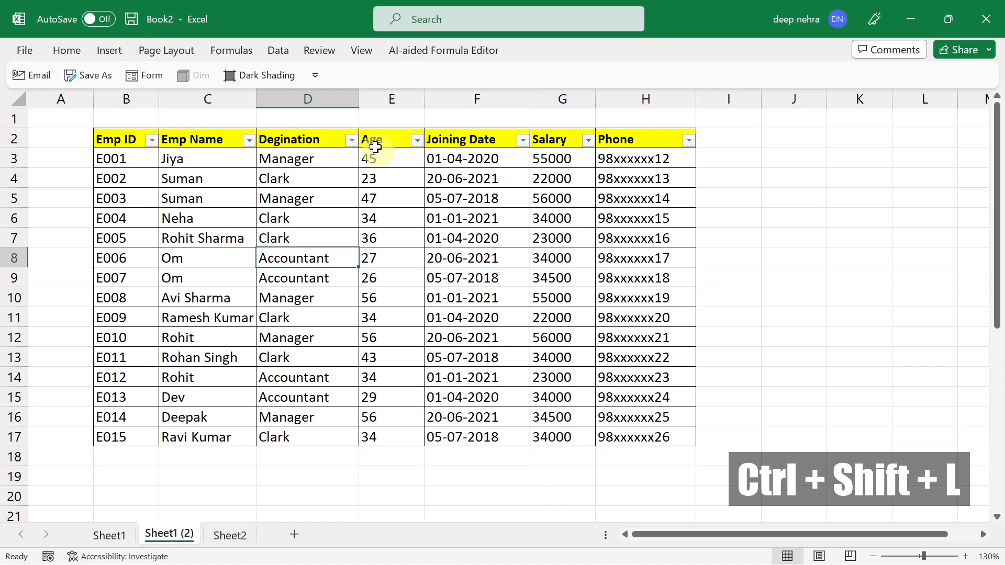
Check the filter options of the Age column, and turn off filtering for the employee data on Sheet1 (2).
{"action": "left_click", "coordinate": [417, 140]}
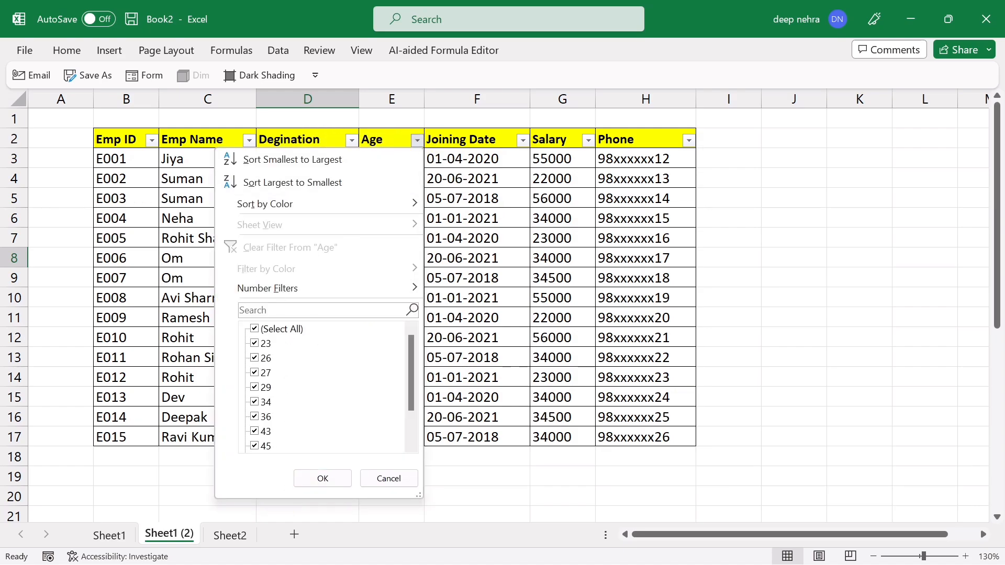
{"action": "key", "text": "Return"}
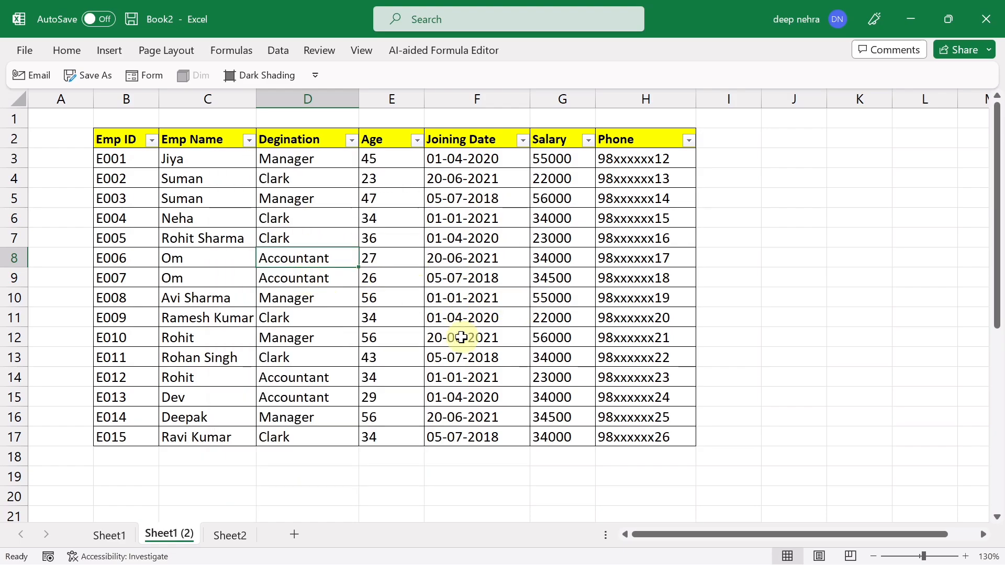
{"action": "key", "text": "ctrl+shift+l"}
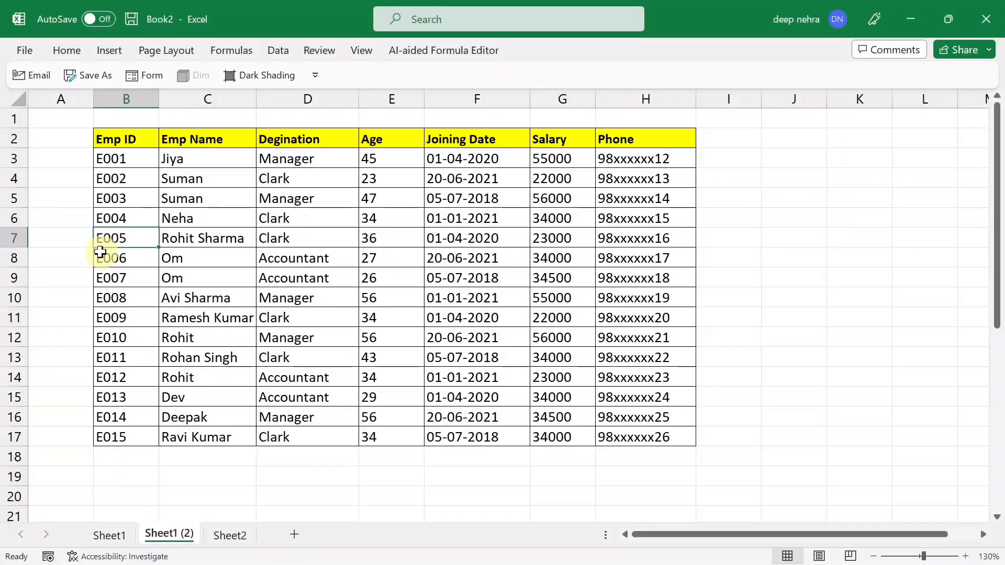
Select the E005 cell in the Emp ID column, browse far away from it, and jump back to the active cell.
{"action": "left_click", "coordinate": [107, 241]}
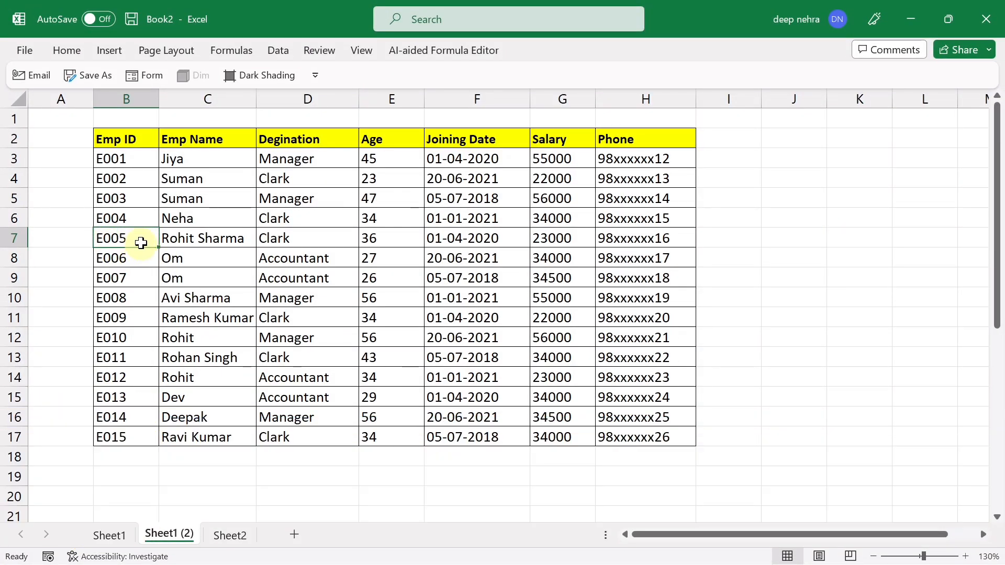
{"action": "scroll", "coordinate": [216, 324], "scroll_direction": "down", "scroll_amount": 14}
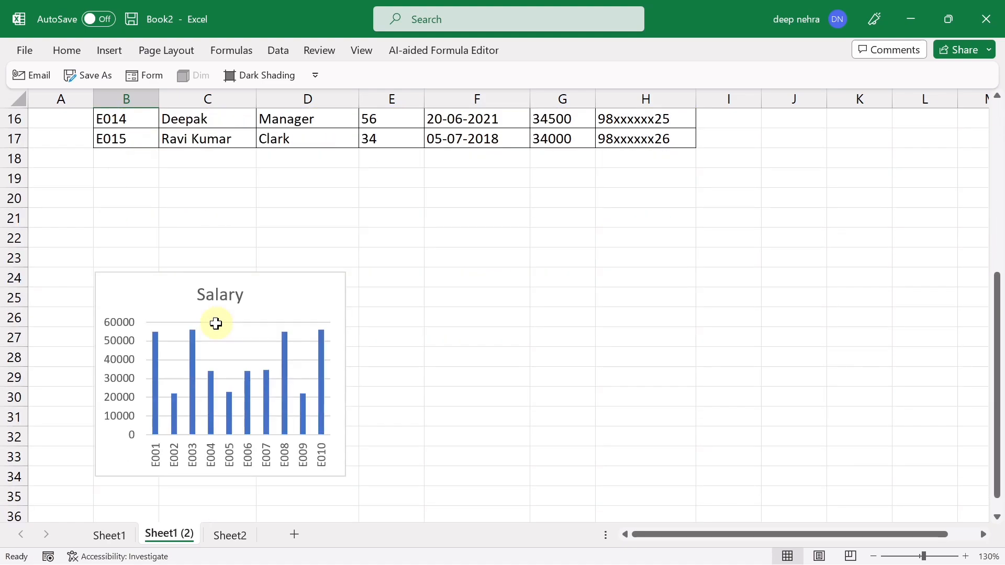
{"action": "left_click_drag", "start_coordinate": [662, 535], "coordinate": [675, 534]}
{"action": "scroll", "coordinate": [337, 348], "scroll_direction": "down", "scroll_amount": 4}
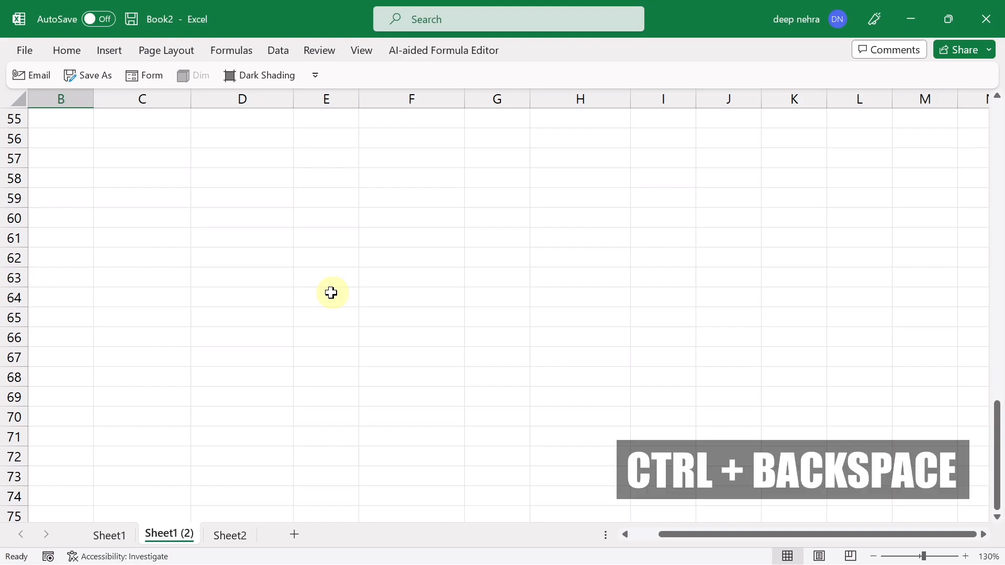
{"action": "key", "text": "ctrl+BackSpace"}
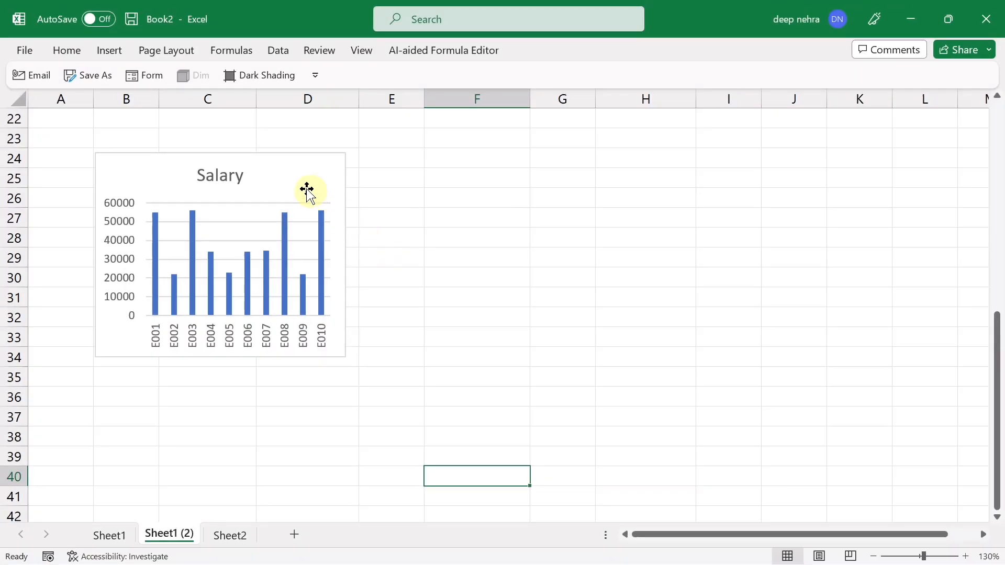
View the Format Chart Area options for the Salary chart, and close them without changing anything.
{"action": "left_click", "coordinate": [286, 178]}
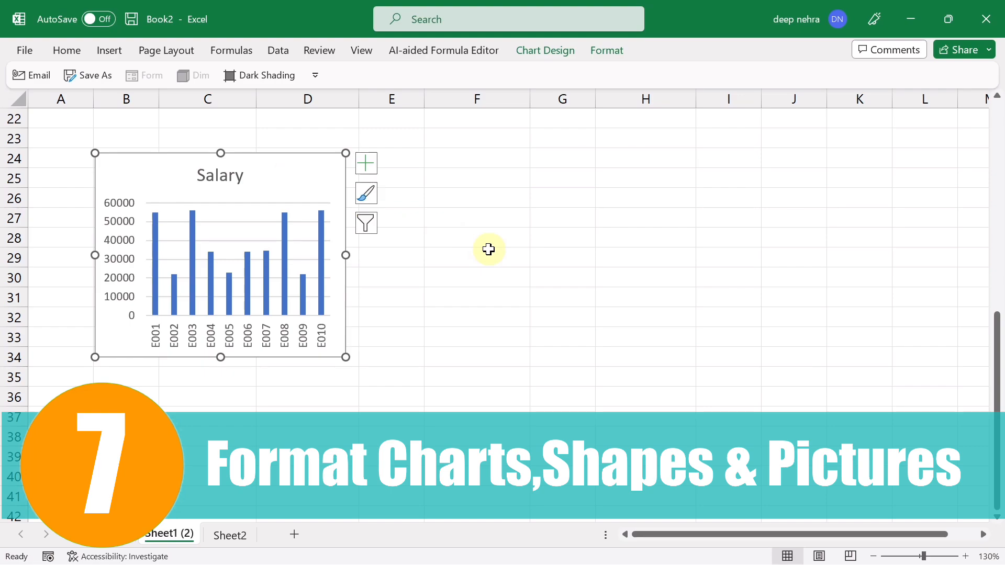
{"action": "key", "text": "ctrl+1"}
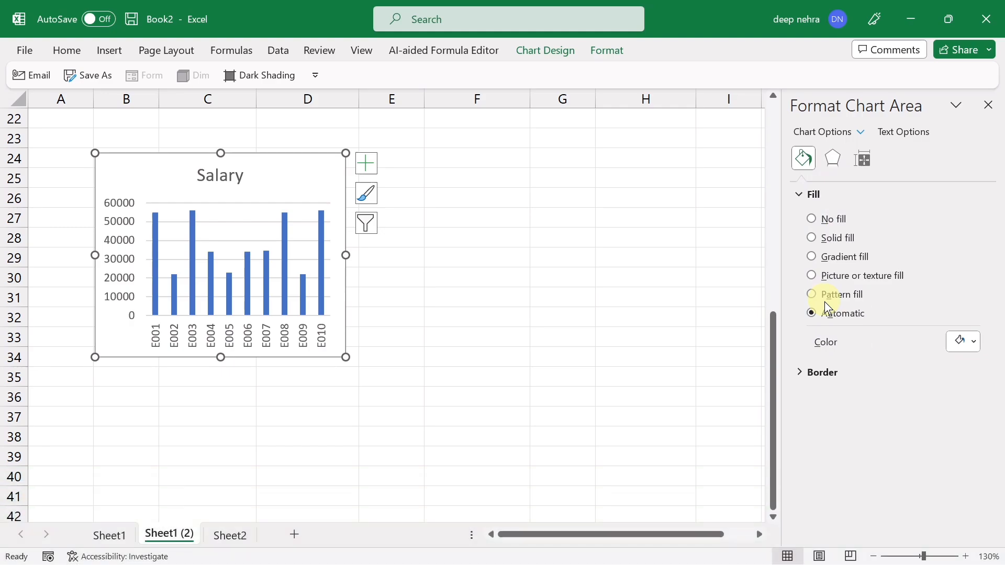
{"action": "left_click", "coordinate": [988, 105]}
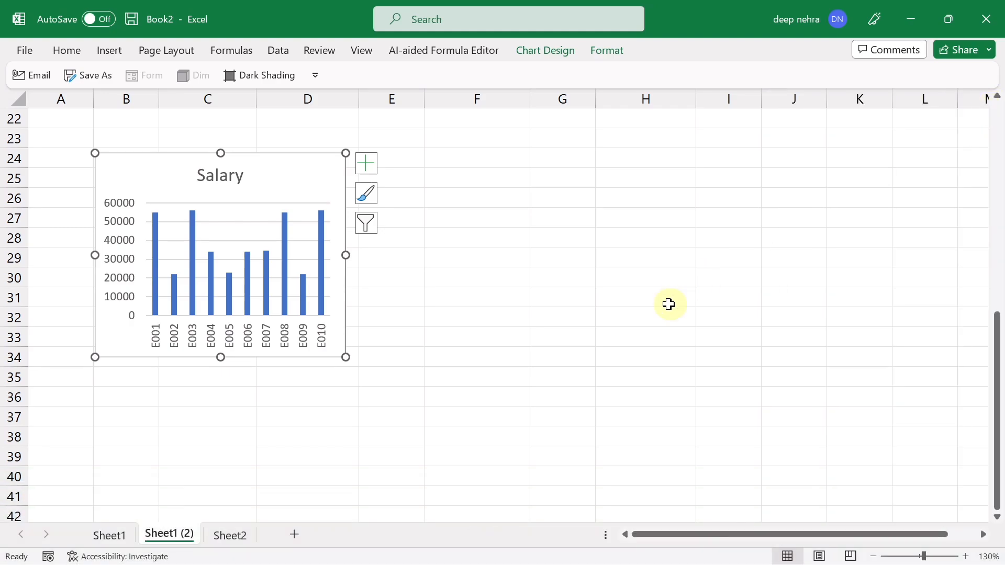
Format the salaries in G3:G17 as Currency with the ₹ symbol and 0 decimal places.
{"action": "left_click", "coordinate": [666, 303]}
{"action": "scroll", "coordinate": [666, 304], "scroll_direction": "up", "scroll_amount": 7}
{"action": "left_click_drag", "start_coordinate": [555, 158], "coordinate": [547, 437]}
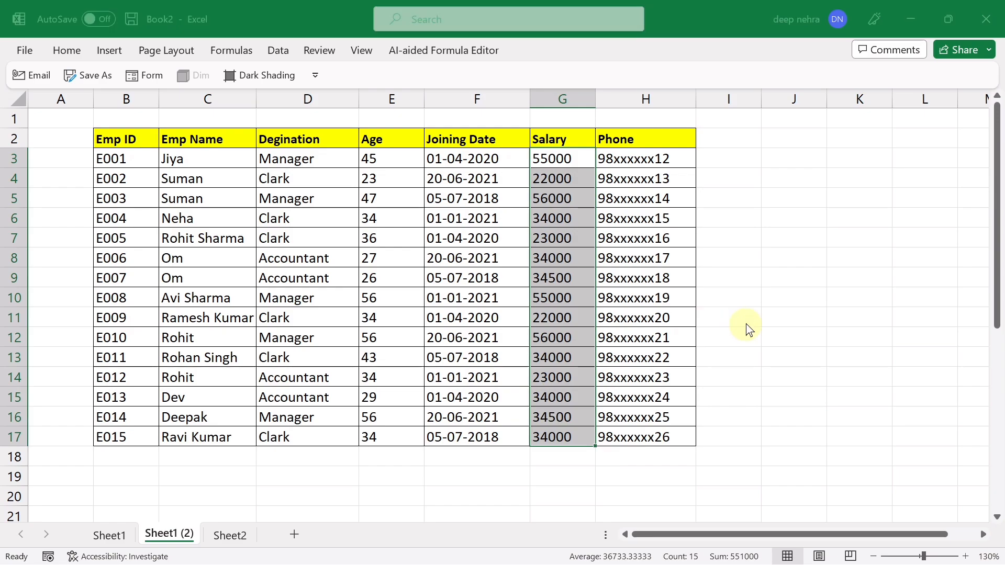
{"action": "key", "text": "ctrl+1"}
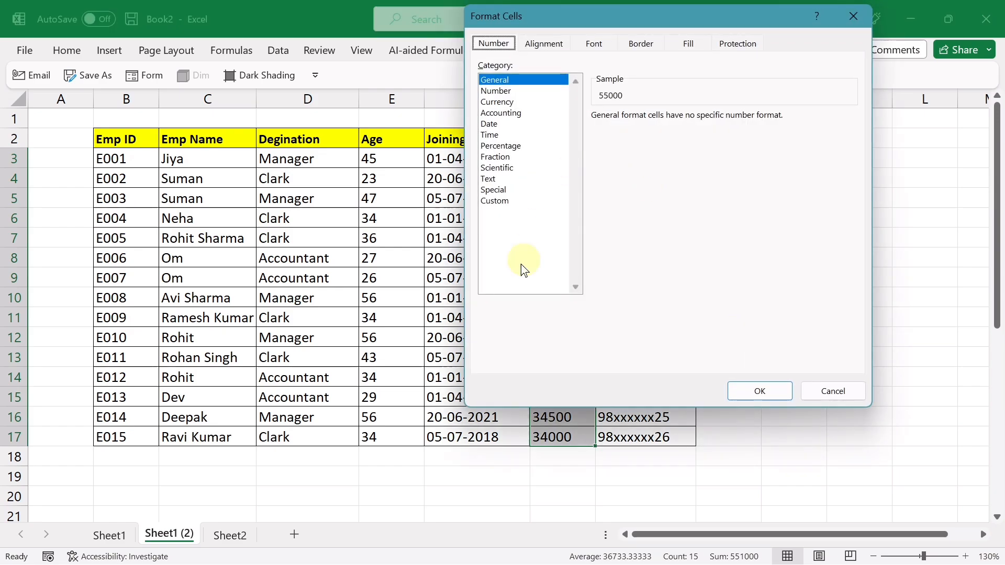
{"action": "left_click_drag", "start_coordinate": [608, 20], "coordinate": [202, 101]}
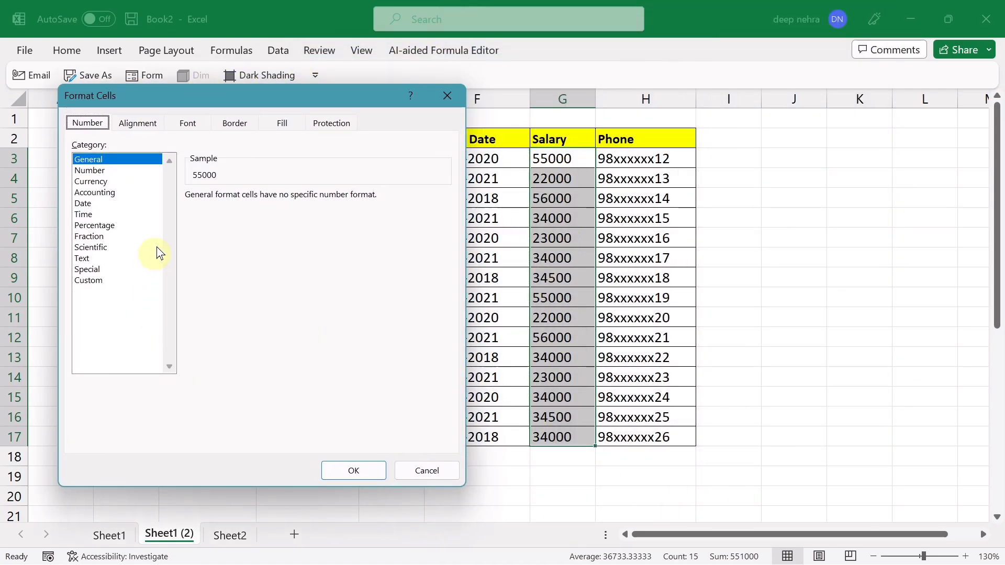
{"action": "left_click", "coordinate": [90, 183]}
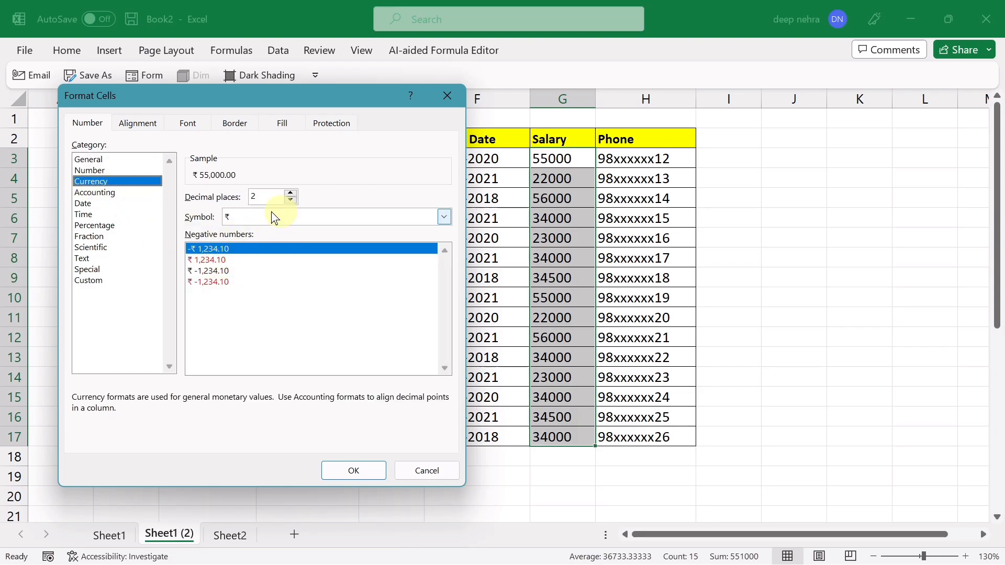
{"action": "left_click", "coordinate": [291, 200]}
{"action": "left_click", "coordinate": [291, 200]}
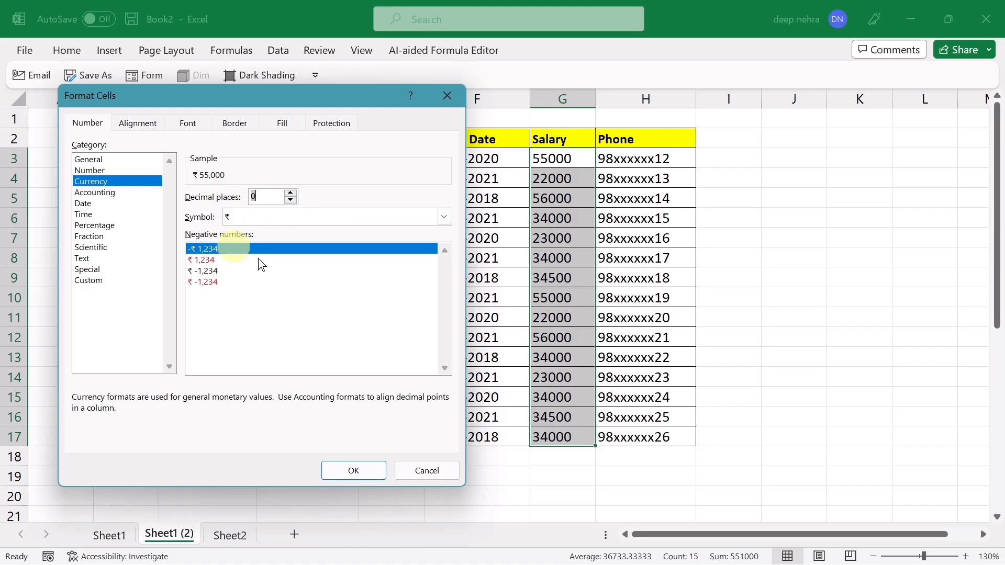
{"action": "left_click", "coordinate": [337, 469]}
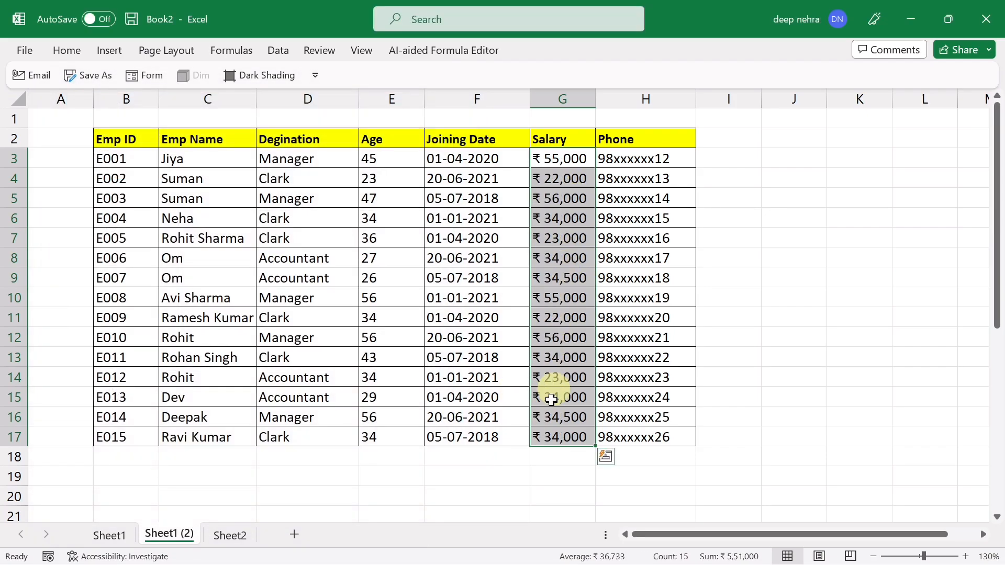
{"action": "left_click", "coordinate": [706, 354]}
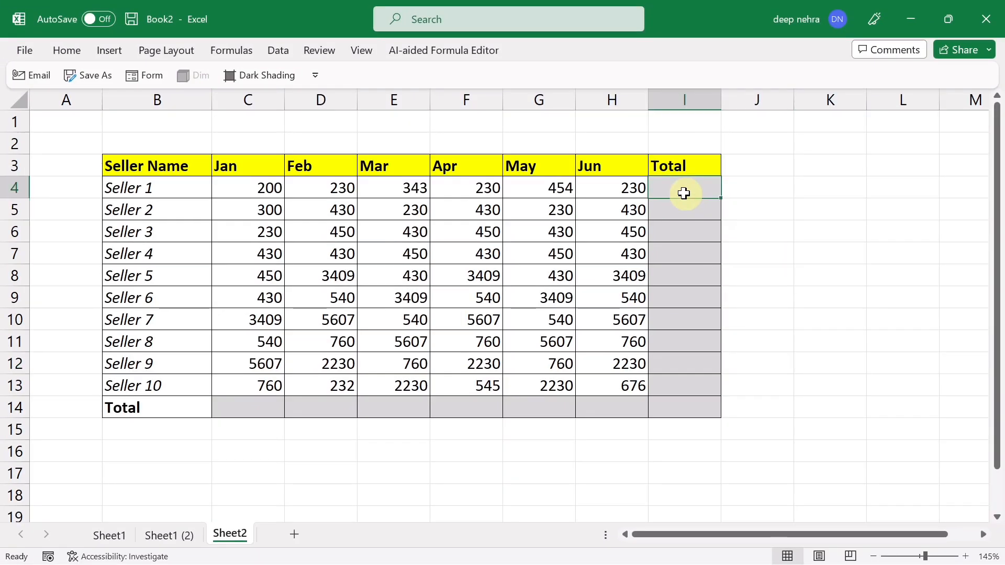
Sum Seller 1's January to June figures in I4 on Sheet2 with AutoSum.
{"action": "left_click_drag", "start_coordinate": [239, 188], "coordinate": [628, 189]}
{"action": "left_click", "coordinate": [712, 191]}
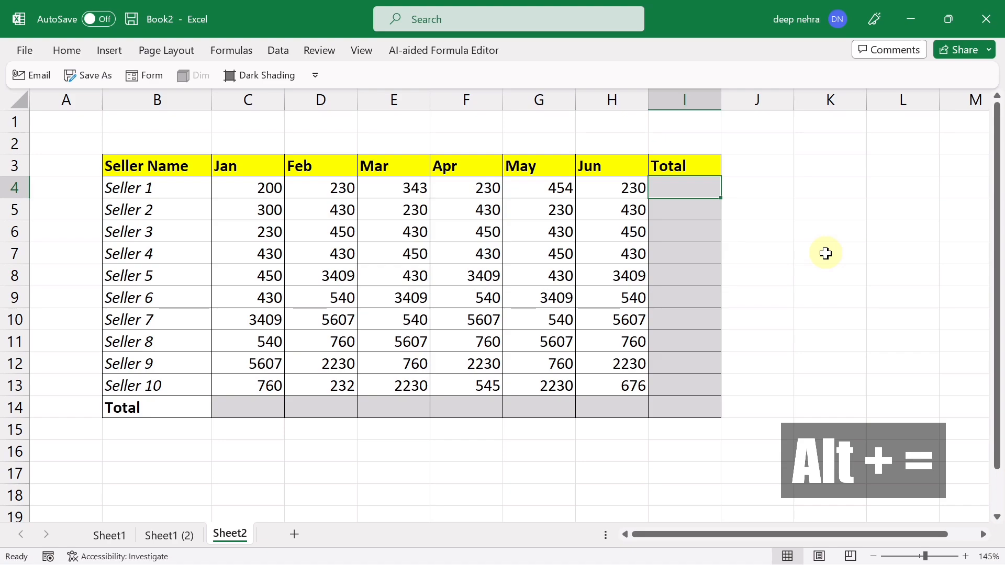
{"action": "key", "text": "alt+equal"}
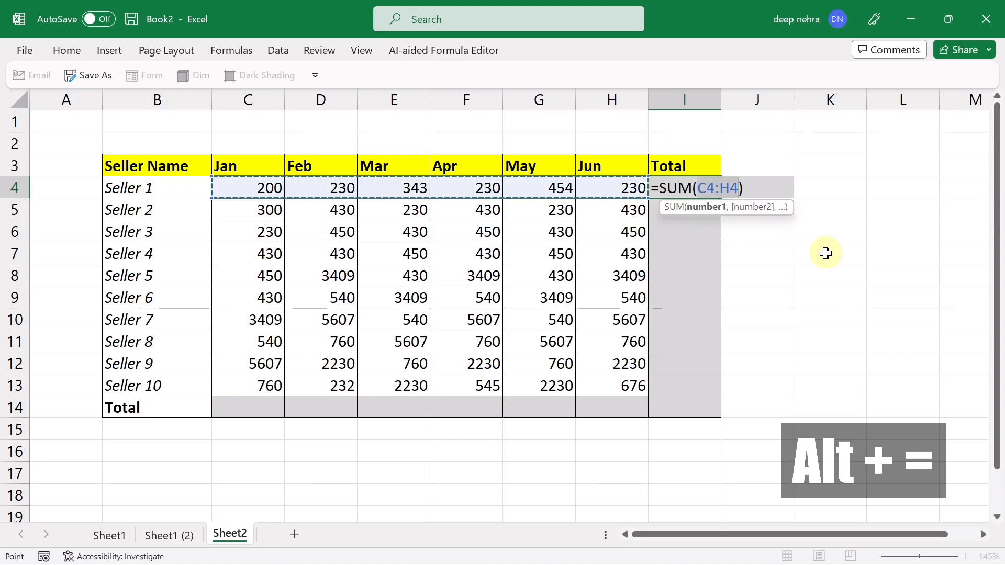
{"action": "key", "text": "Return"}
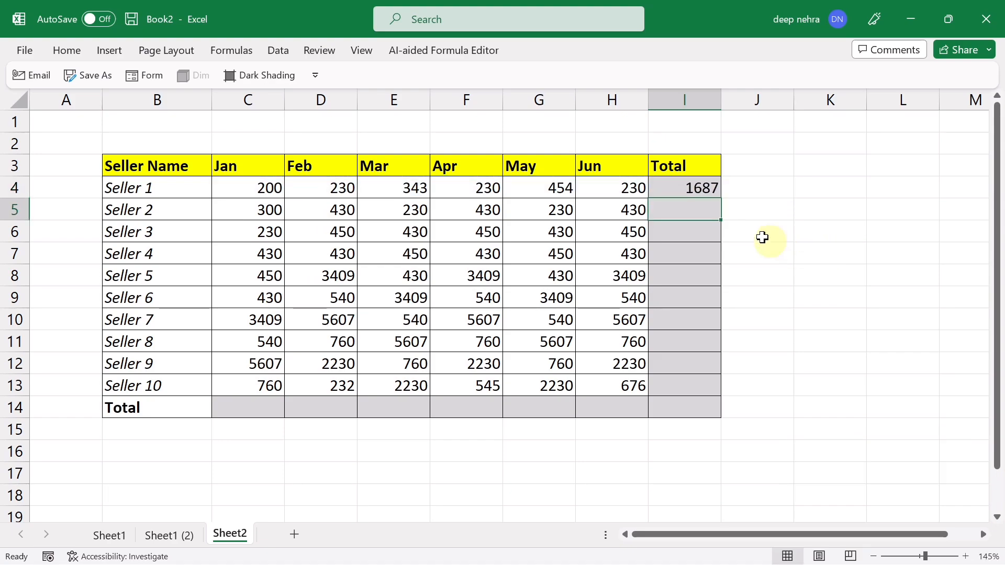
{"action": "left_click", "coordinate": [701, 187]}
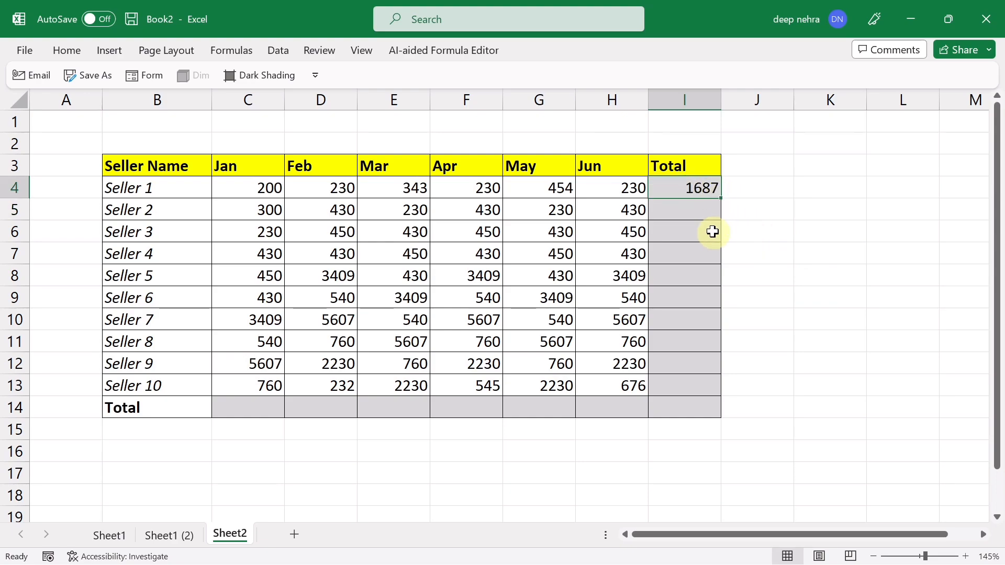
{"action": "left_click", "coordinate": [830, 254]}
Fill the Total column for all ten sellers at once by applying AutoSum to C4:I13.
{"action": "left_click_drag", "start_coordinate": [243, 194], "coordinate": [688, 380]}
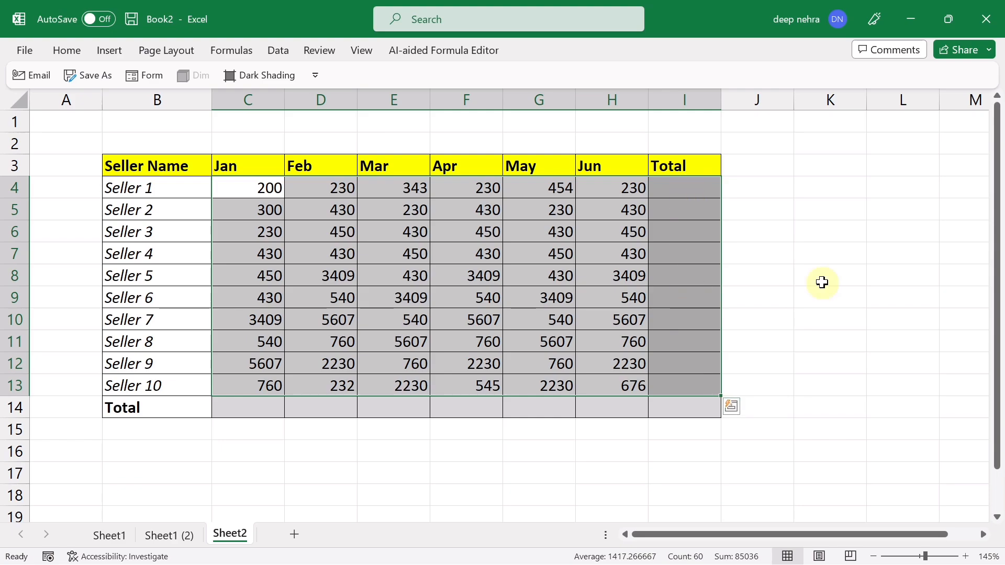
{"action": "key", "text": "alt+equal"}
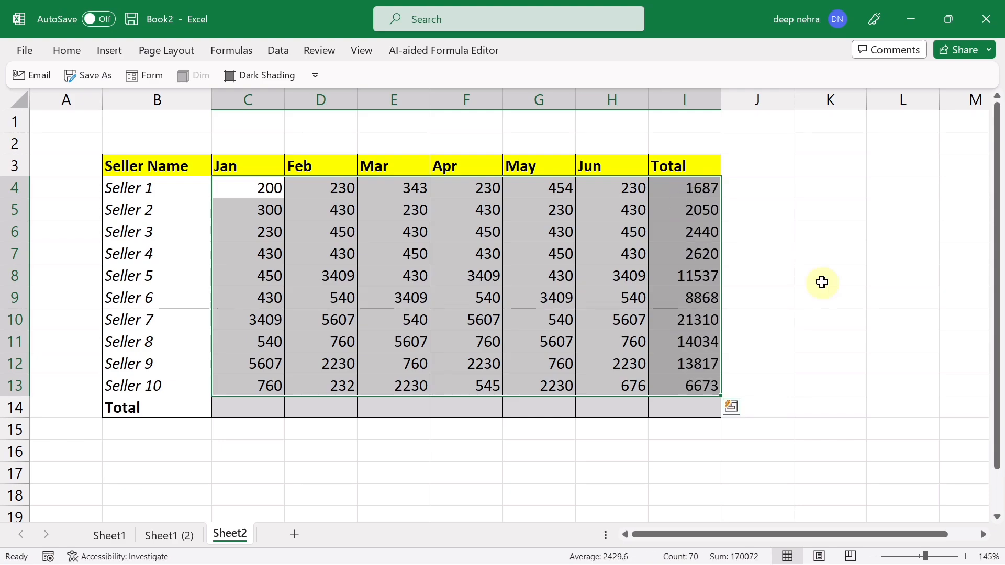
{"action": "left_click", "coordinate": [732, 268]}
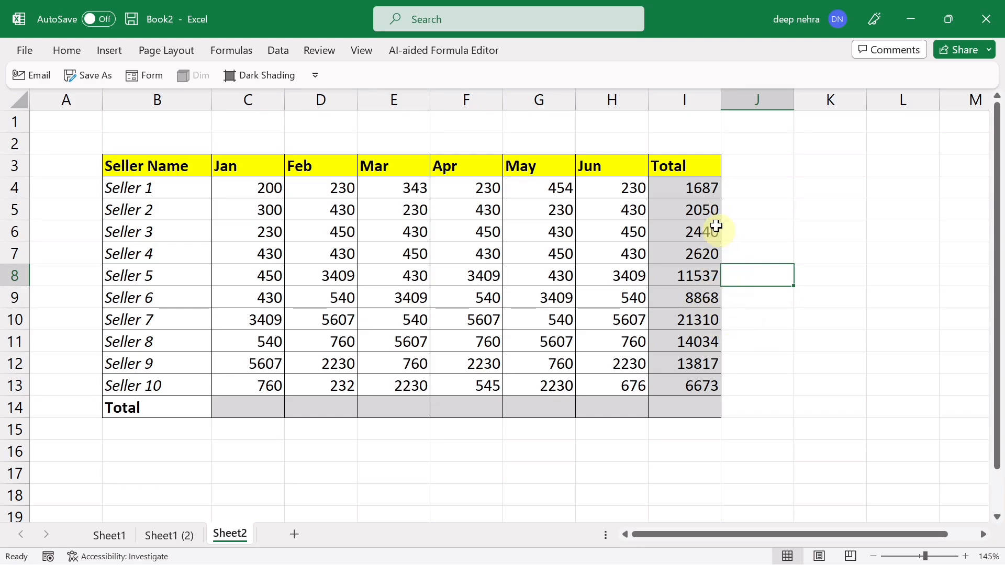
Clear the seller totals in I4:I13.
{"action": "left_click_drag", "start_coordinate": [706, 193], "coordinate": [715, 375]}
{"action": "key", "text": "Delete"}
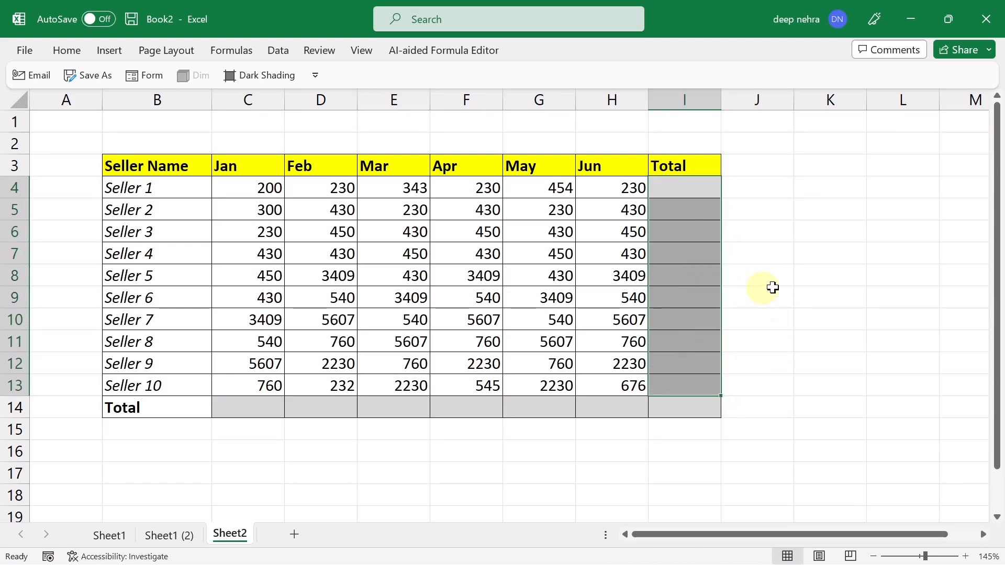
{"action": "left_click", "coordinate": [770, 289]}
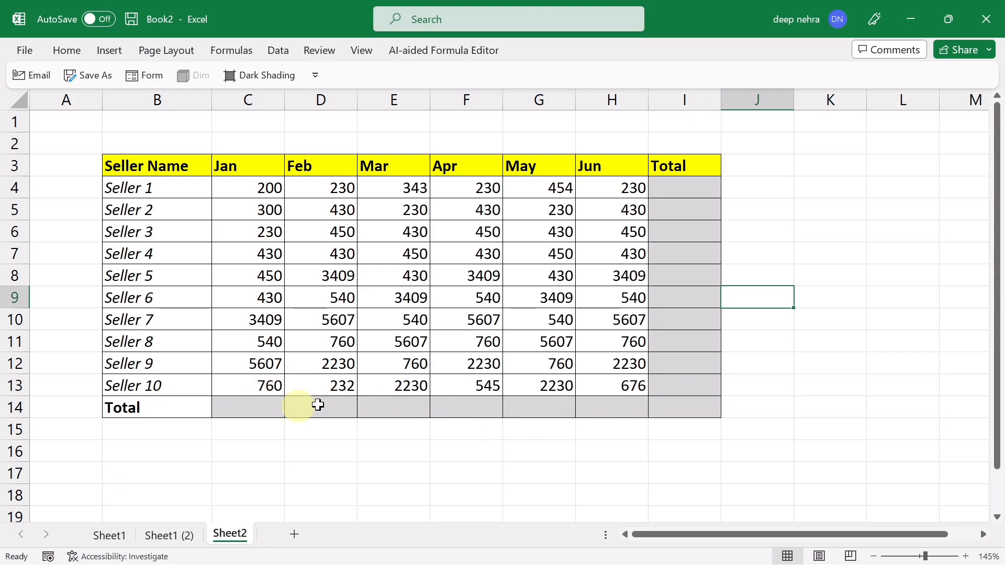
Fill both the Total column and the Total row at once by applying AutoSum to C4:I14.
{"action": "left_click_drag", "start_coordinate": [281, 192], "coordinate": [669, 402]}
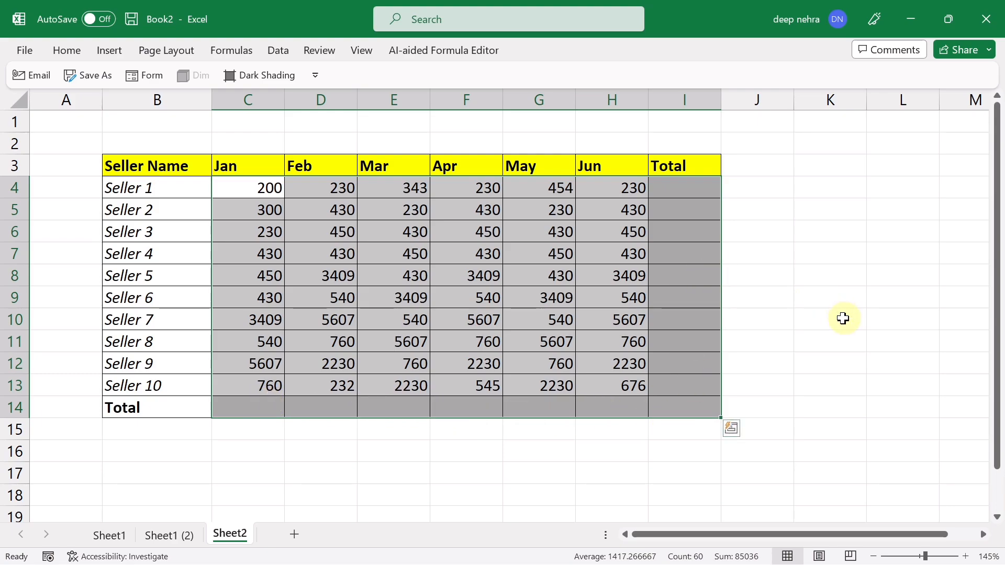
{"action": "key", "text": "alt+equal"}
{"action": "left_click", "coordinate": [843, 318]}
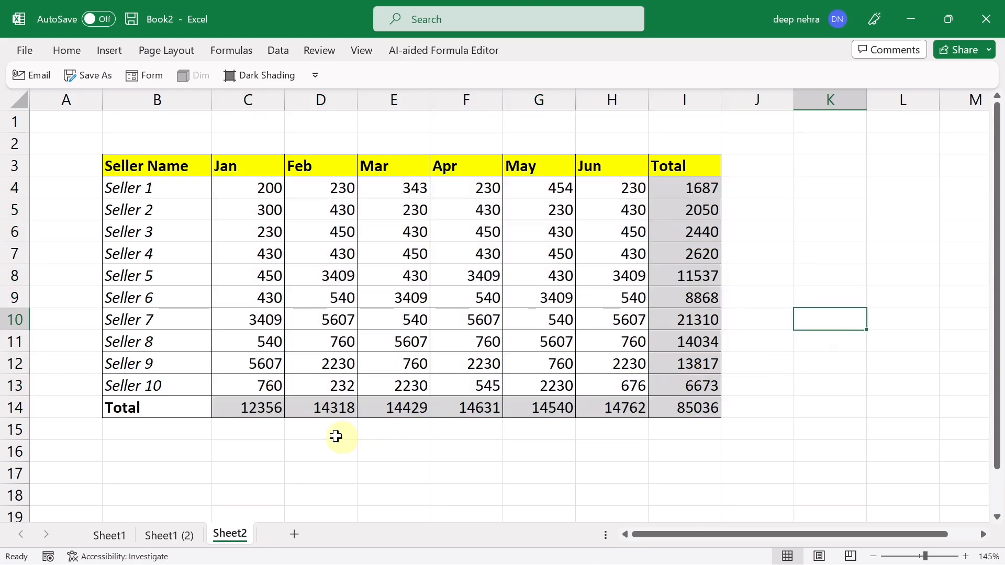
Inspect the SUM formulas behind the January total in C14 and the Seller 1 total in I4.
{"action": "left_click", "coordinate": [258, 406]}
{"action": "key", "text": "alt+equal"}
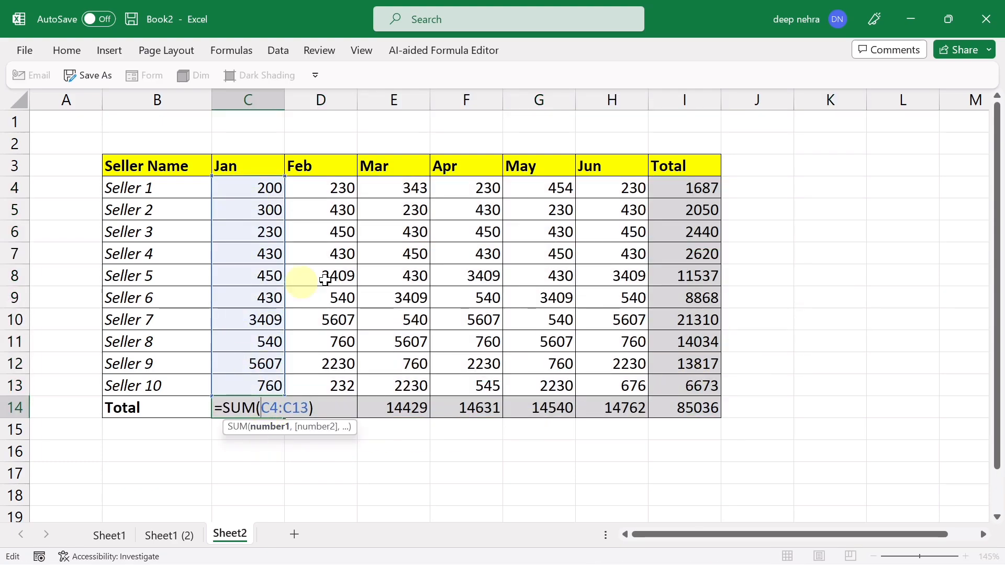
{"action": "key", "text": "ctrl+Return"}
{"action": "left_click", "coordinate": [704, 198]}
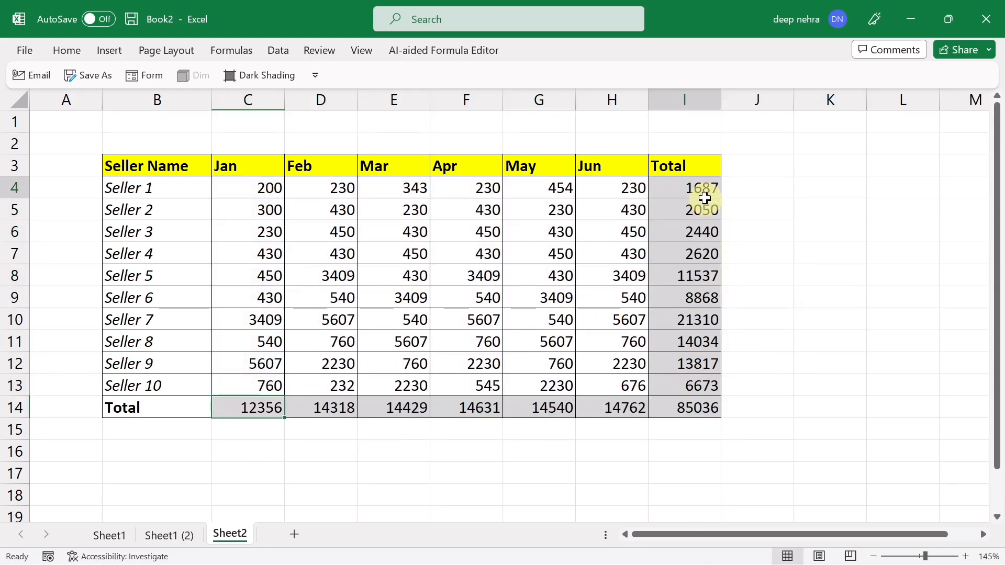
{"action": "double_click", "coordinate": [678, 190]}
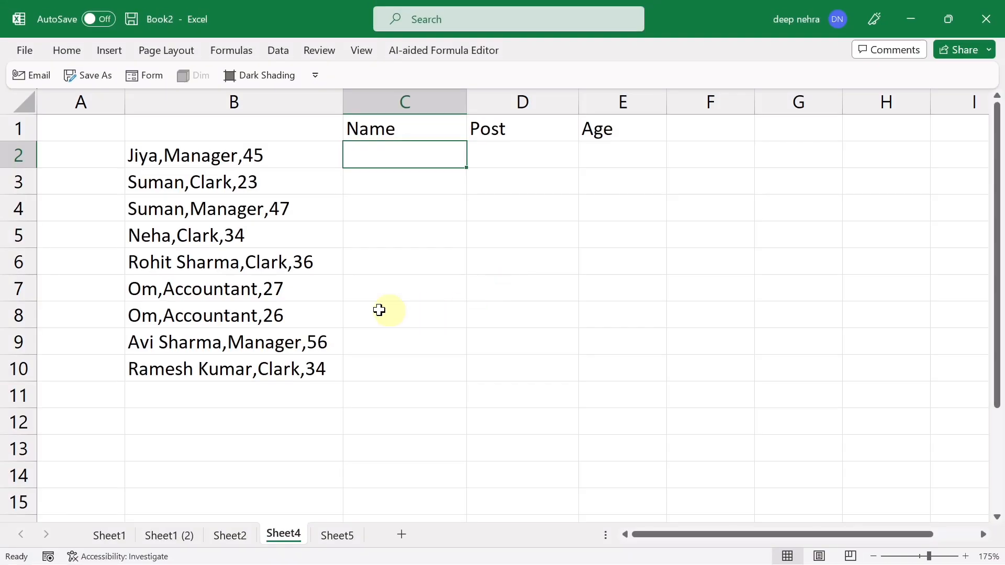
Copy only the name from B2 into C2 and Flash Fill the rest of the Name column from C3.
{"action": "left_click", "coordinate": [223, 189]}
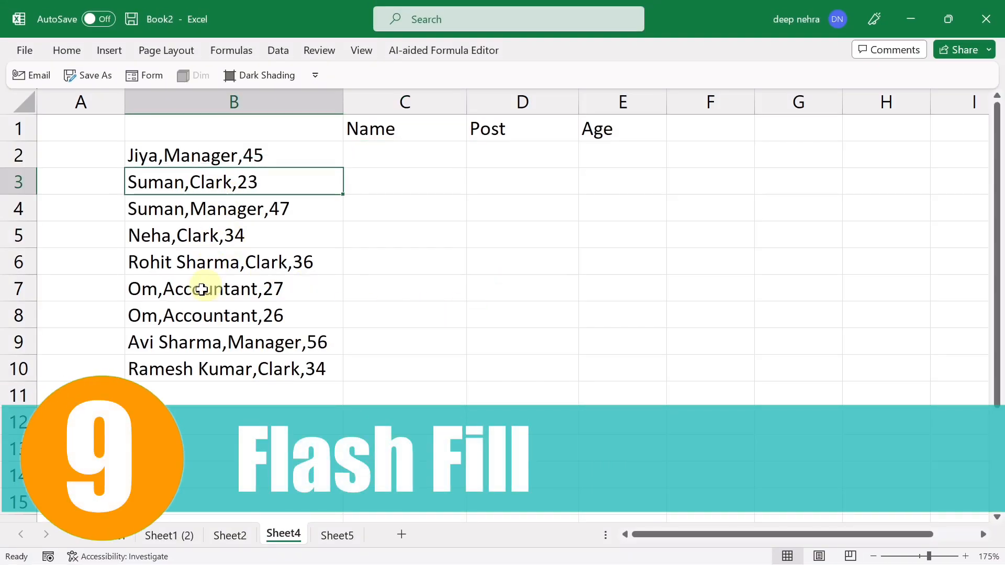
{"action": "left_click", "coordinate": [137, 158]}
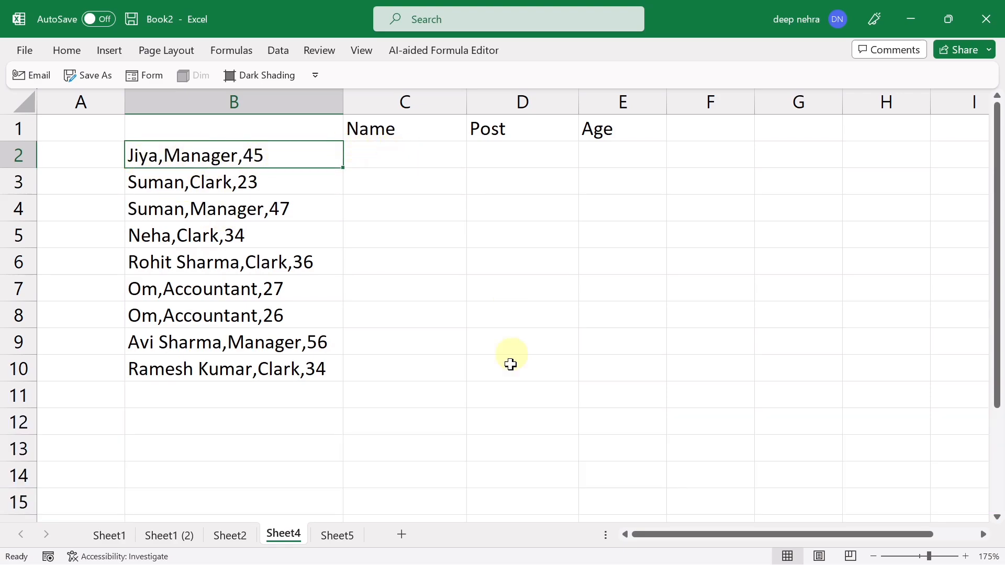
{"action": "left_click", "coordinate": [407, 157]}
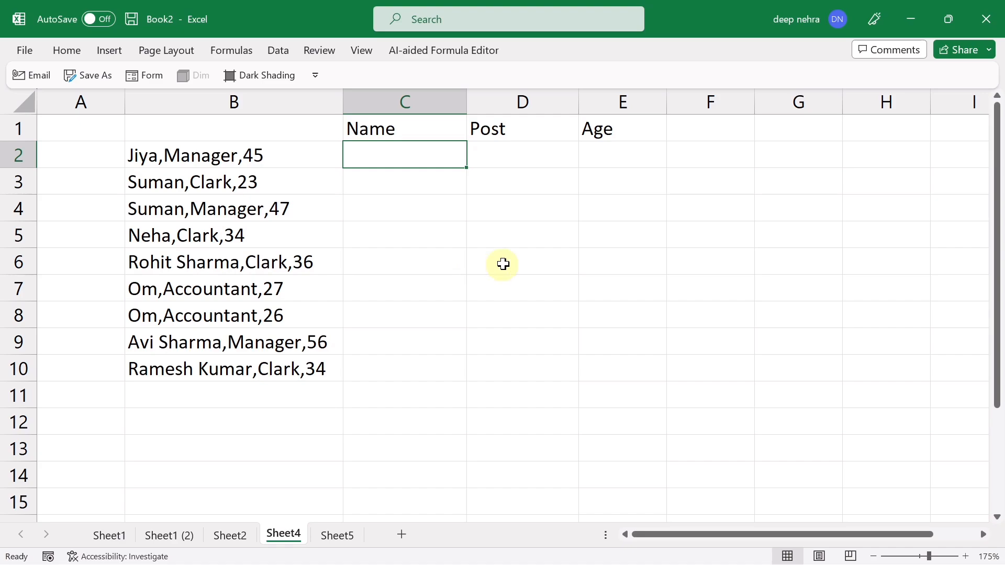
{"action": "double_click", "coordinate": [222, 156]}
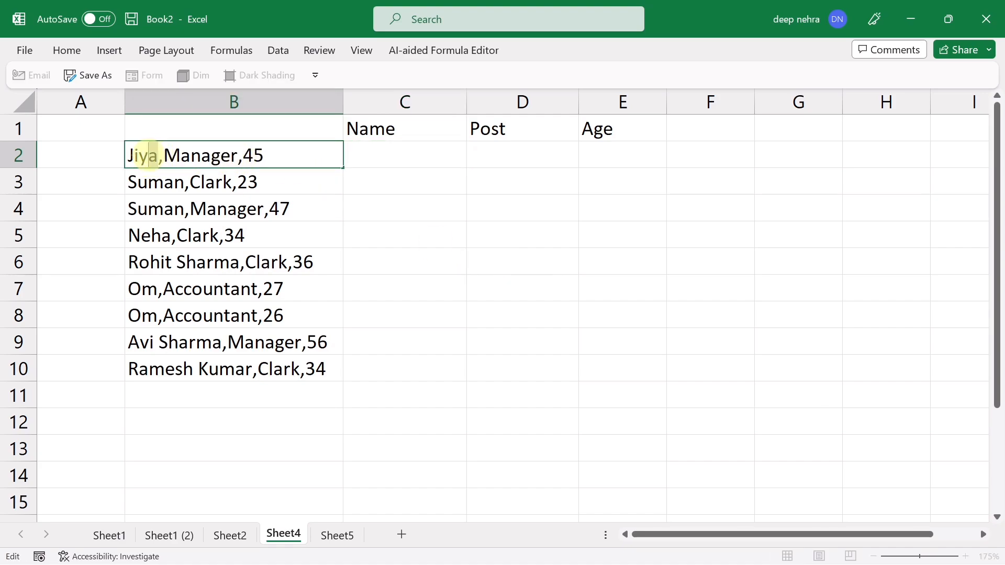
{"action": "left_click_drag", "start_coordinate": [158, 156], "coordinate": [128, 156]}
{"action": "key", "text": "ctrl+c"}
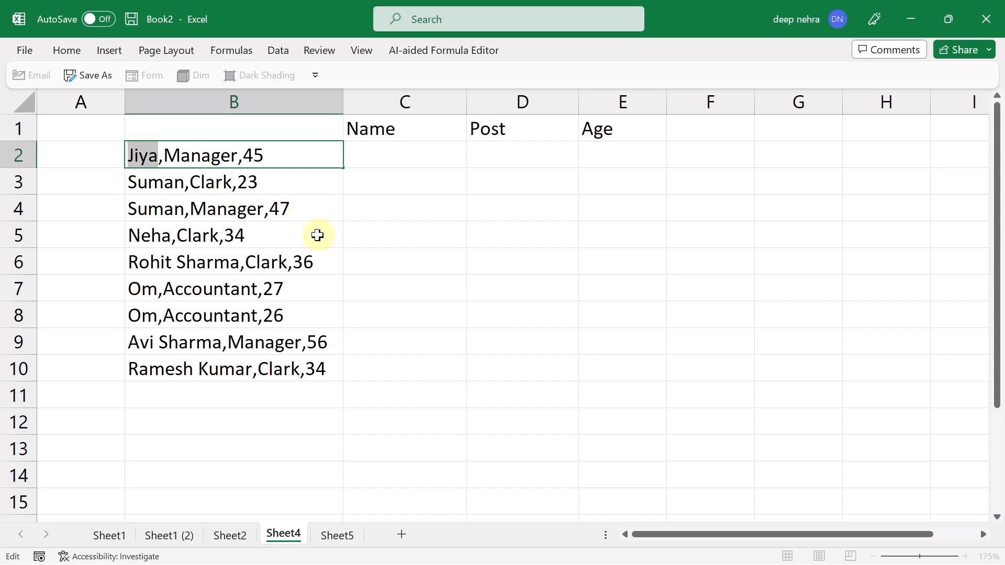
{"action": "left_click", "coordinate": [372, 152]}
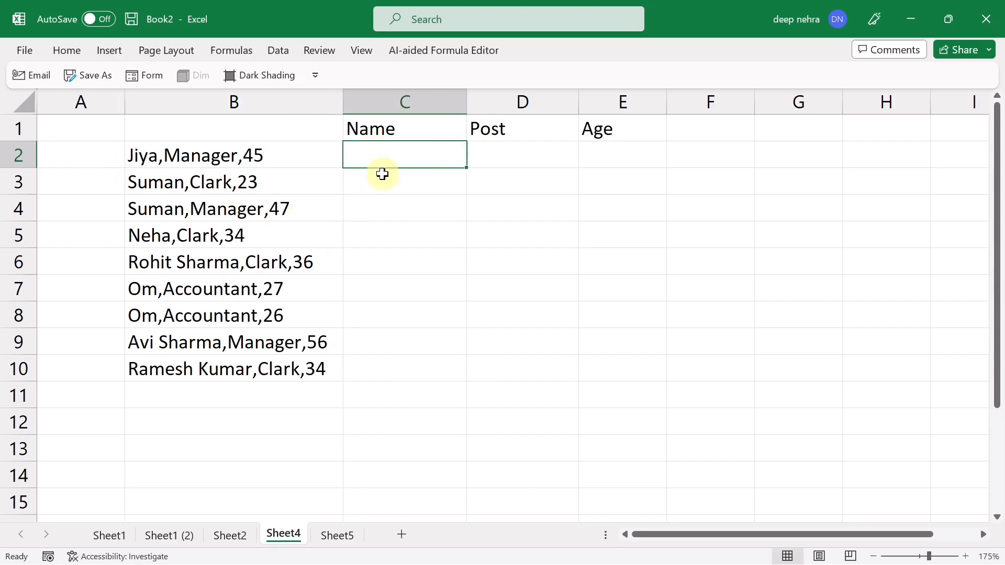
{"action": "key", "text": "ctrl+v"}
{"action": "left_click", "coordinate": [382, 175]}
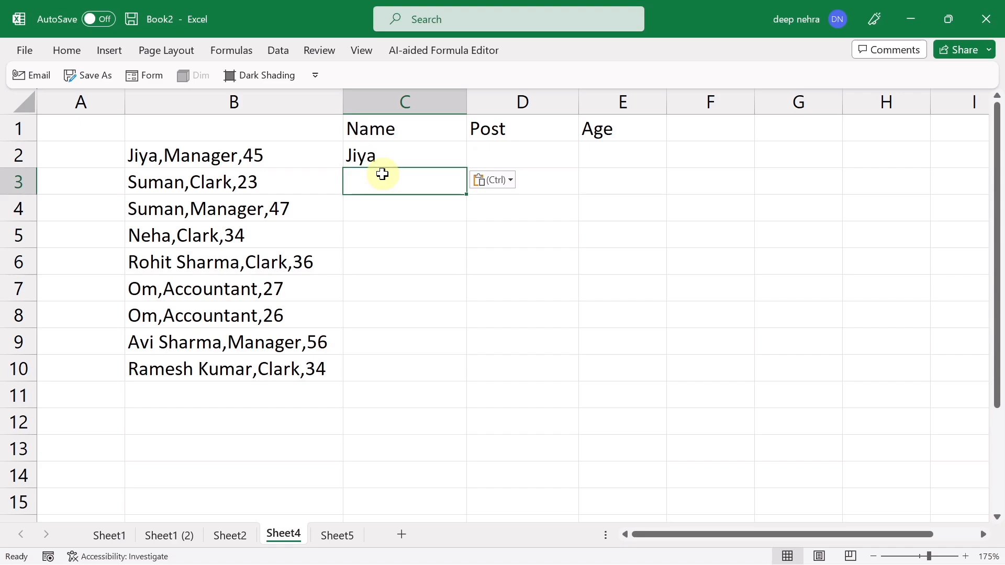
{"action": "key", "text": "ctrl+e"}
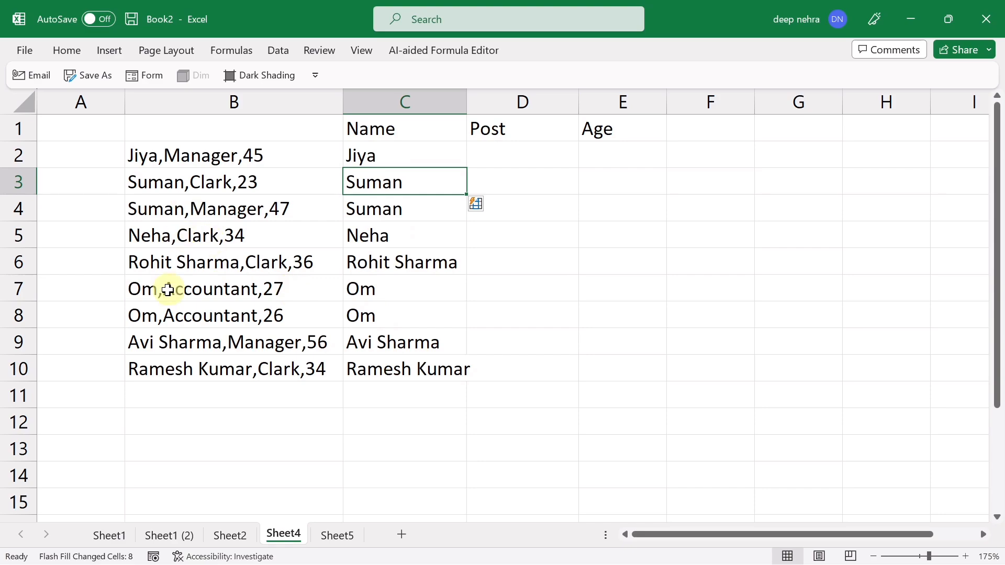
Copy "Manager" from B2 into D2 and Flash Fill the rest of the Post column from D3.
{"action": "double_click", "coordinate": [176, 153]}
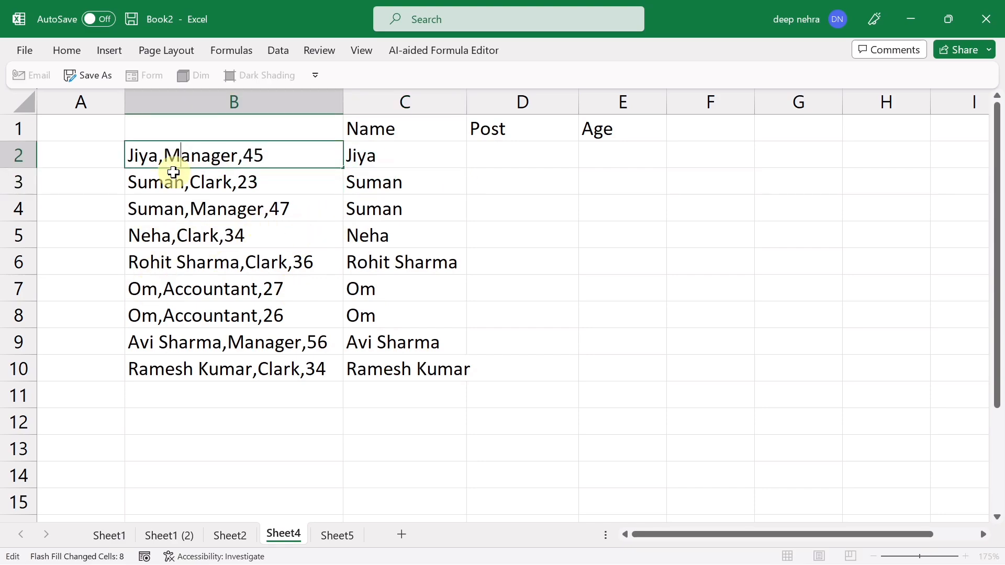
{"action": "left_click_drag", "start_coordinate": [163, 155], "coordinate": [238, 155]}
{"action": "key", "text": "ctrl+c"}
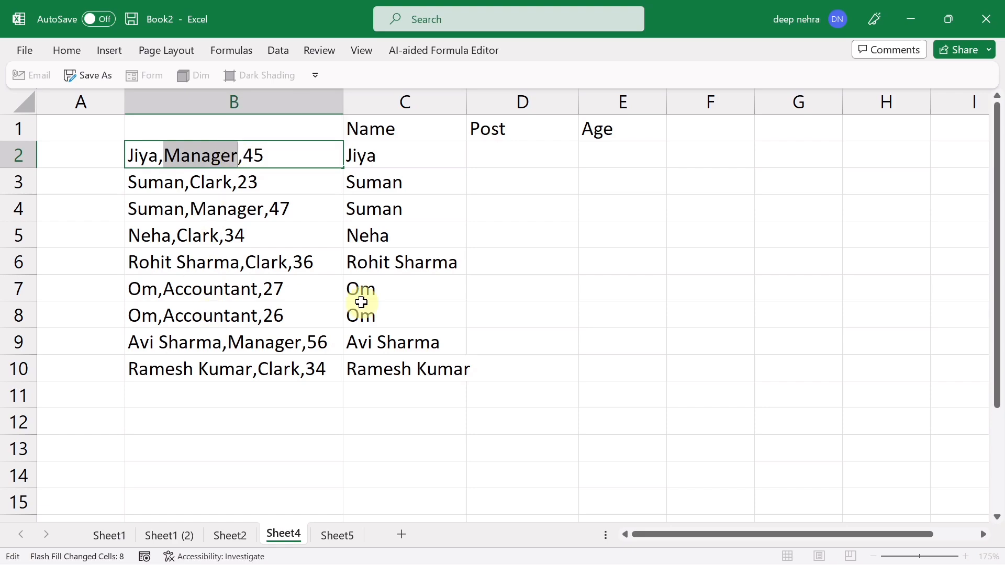
{"action": "left_click", "coordinate": [493, 152]}
{"action": "key", "text": "ctrl+v"}
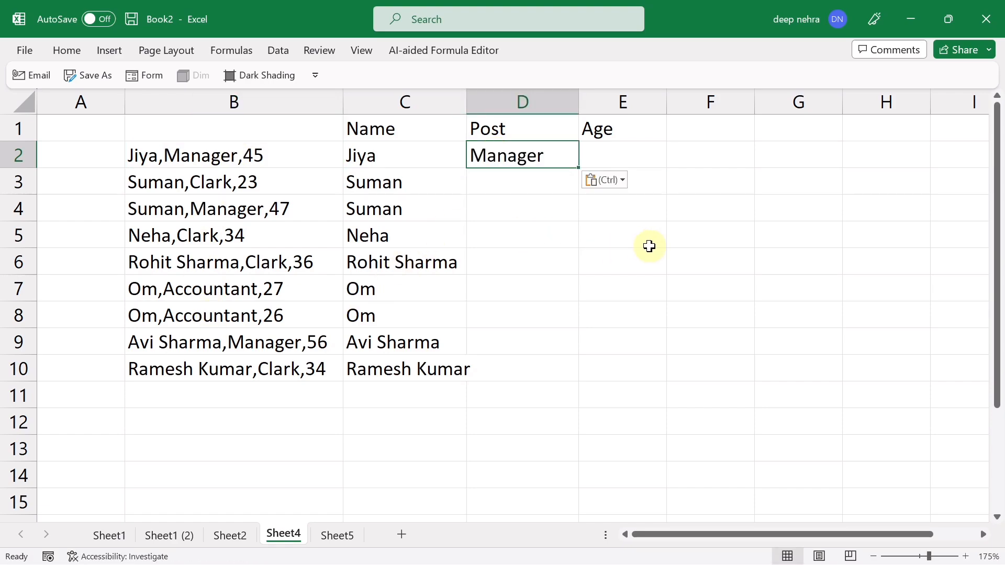
{"action": "key", "text": "Down"}
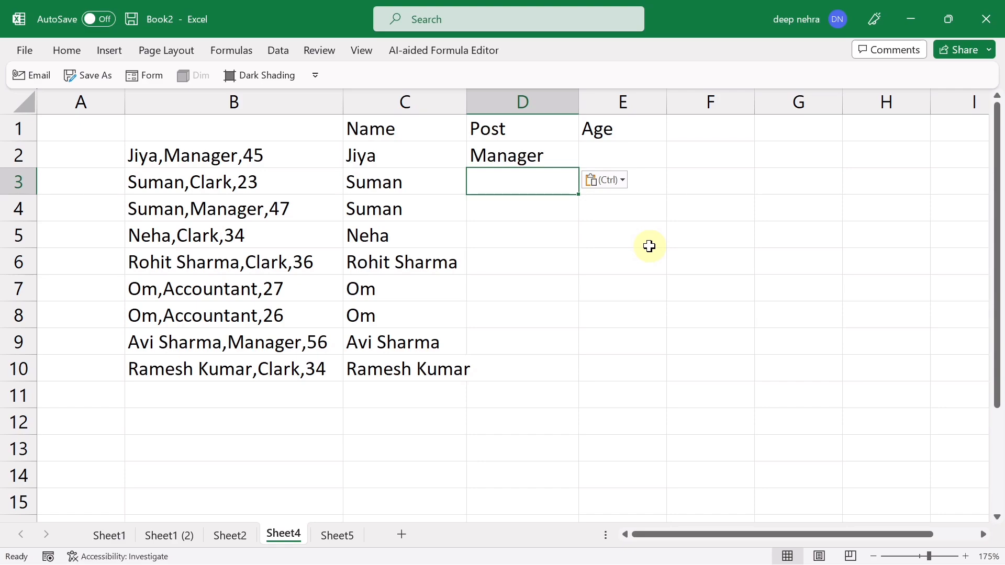
{"action": "key", "text": "ctrl+e"}
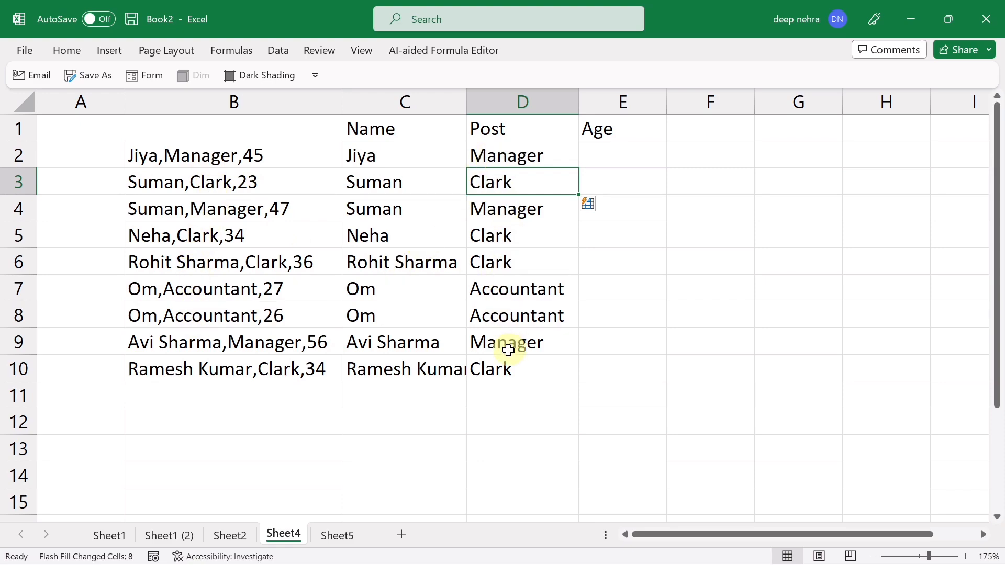
Copy the age 45 from B2 into E2 and Flash Fill the rest of the Age column from E3.
{"action": "left_click", "coordinate": [622, 152]}
{"action": "double_click", "coordinate": [202, 157]}
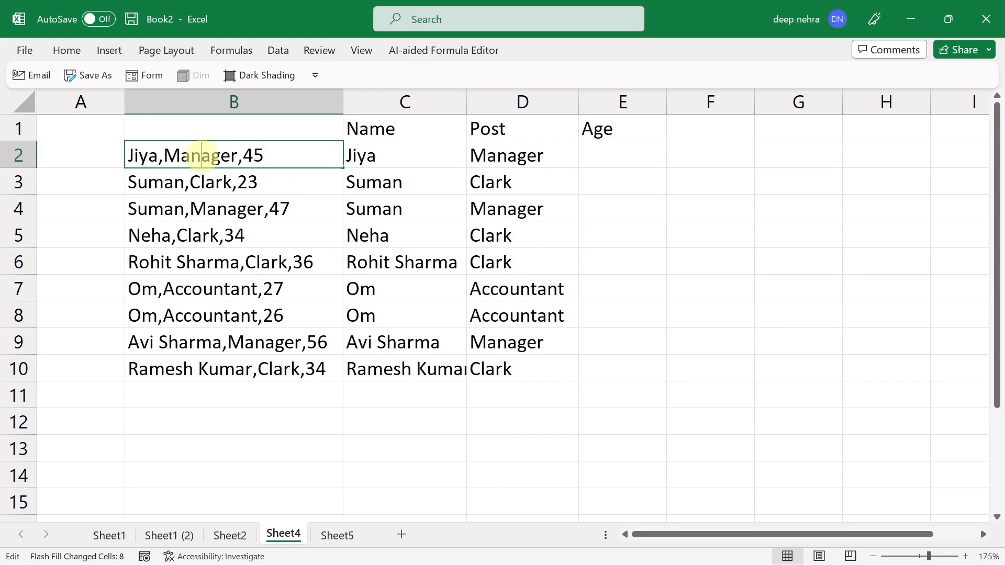
{"action": "left_click_drag", "start_coordinate": [244, 155], "coordinate": [265, 157]}
{"action": "key", "text": "ctrl+c"}
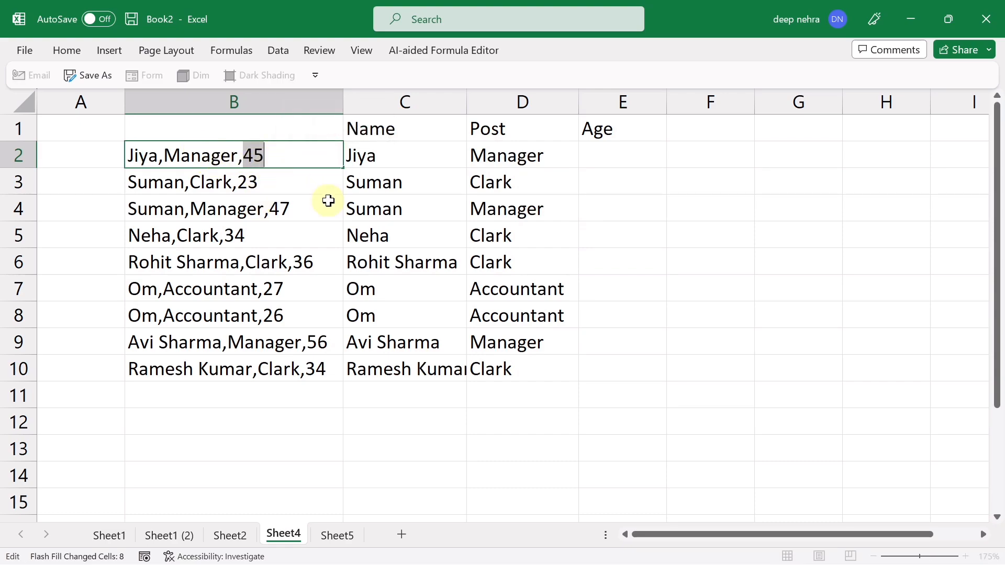
{"action": "left_click", "coordinate": [608, 150]}
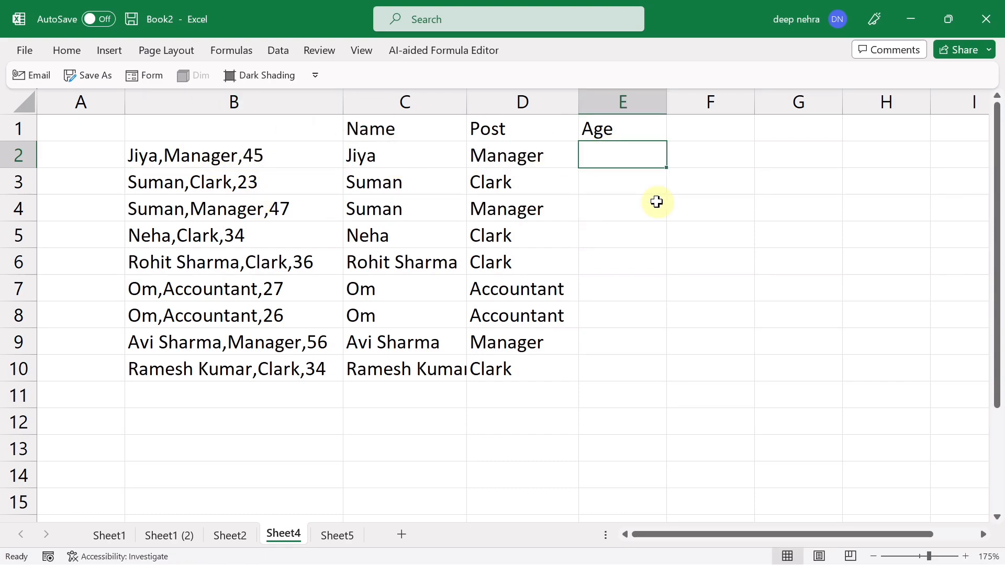
{"action": "key", "text": "ctrl+v"}
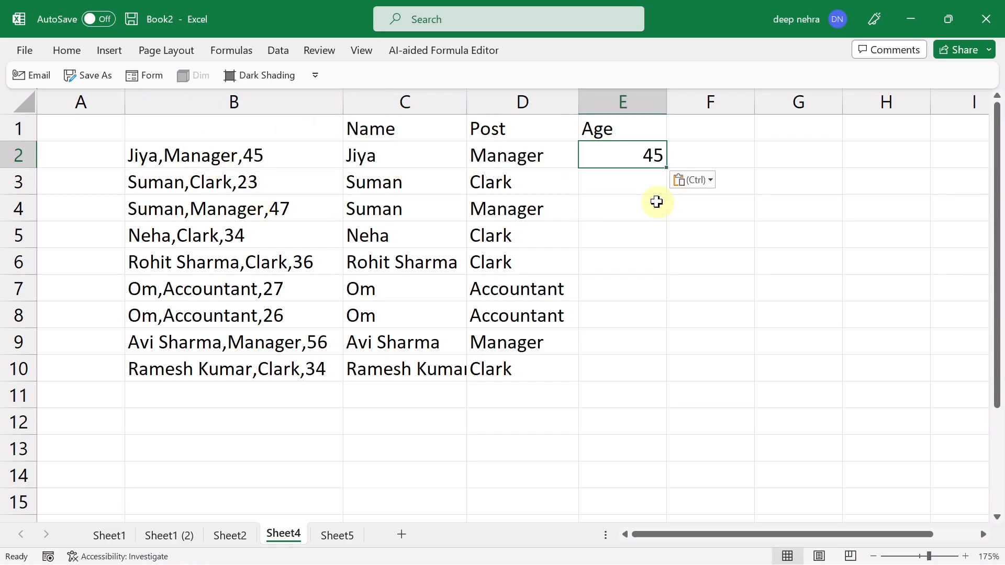
{"action": "left_click", "coordinate": [624, 182]}
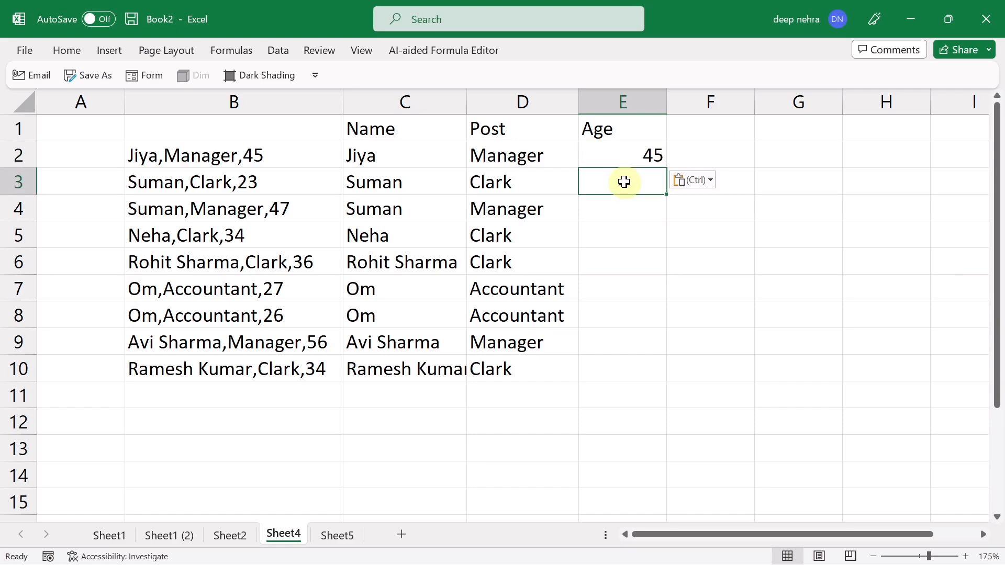
{"action": "key", "text": "ctrl+e"}
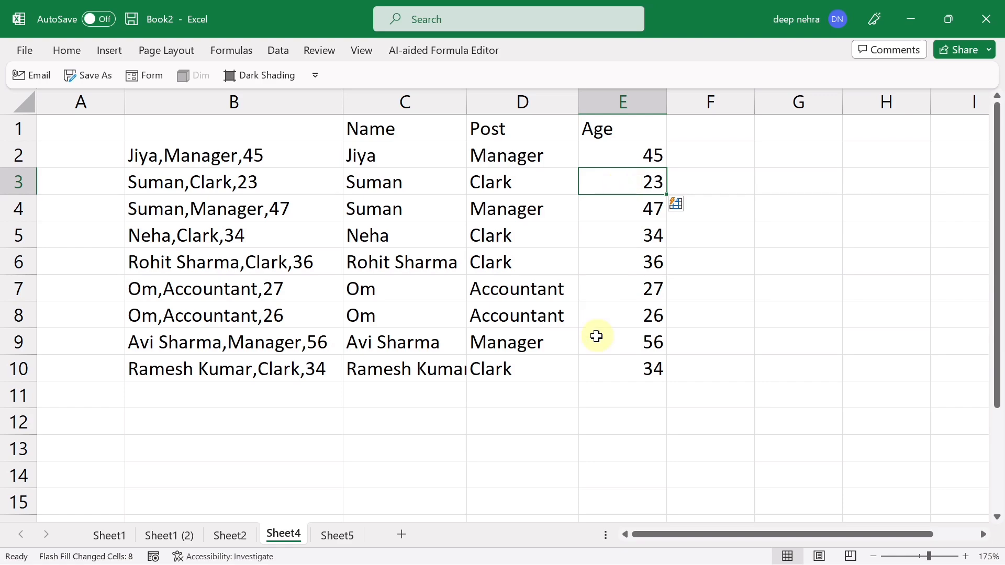
Enter the first person's name in lowercase followed by "manager" in F2 and Flash Fill the combined name and post down column F.
{"action": "left_click", "coordinate": [738, 156]}
{"action": "left_click", "coordinate": [798, 164]}
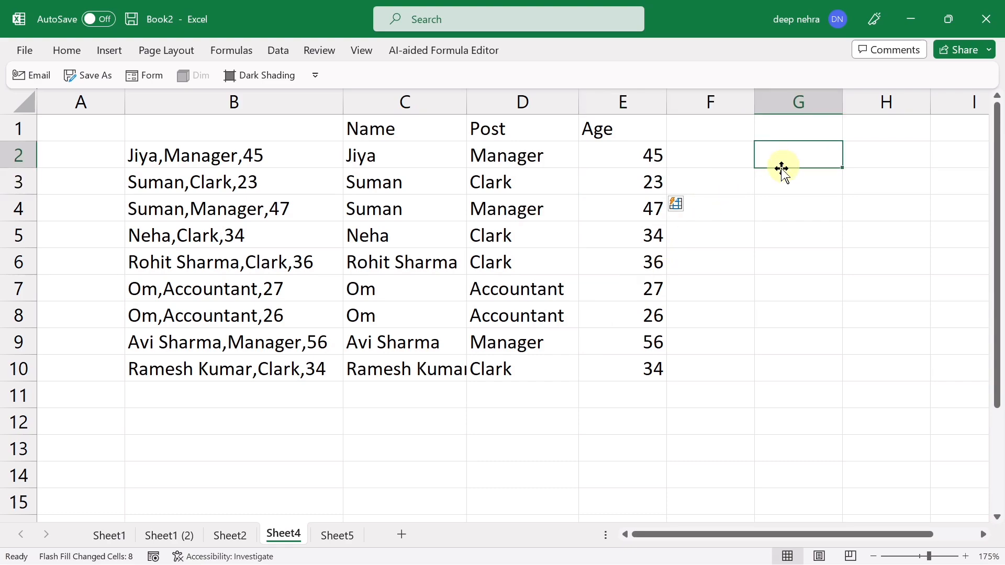
{"action": "left_click", "coordinate": [388, 162]}
{"action": "left_click", "coordinate": [487, 154]}
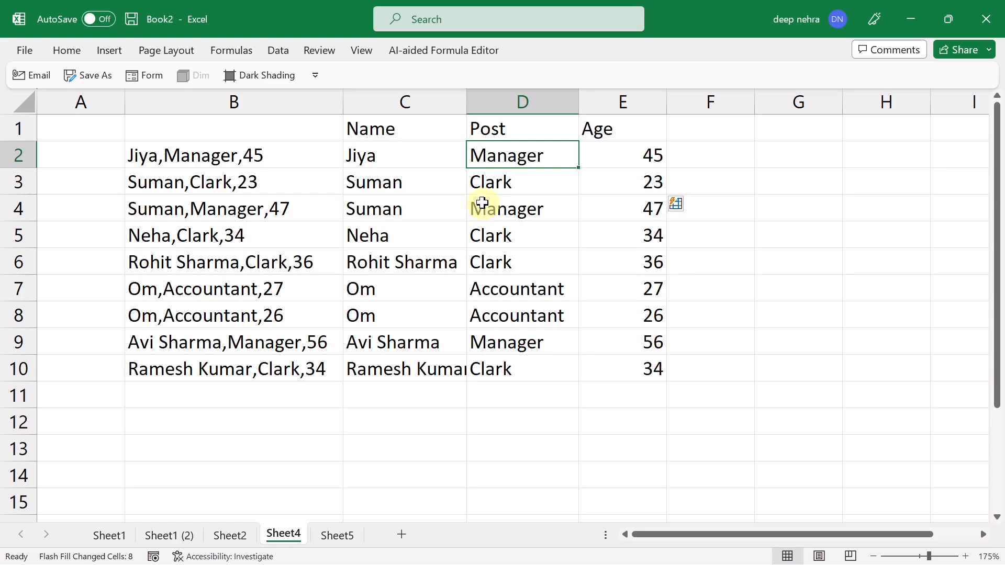
{"action": "left_click", "coordinate": [767, 163]}
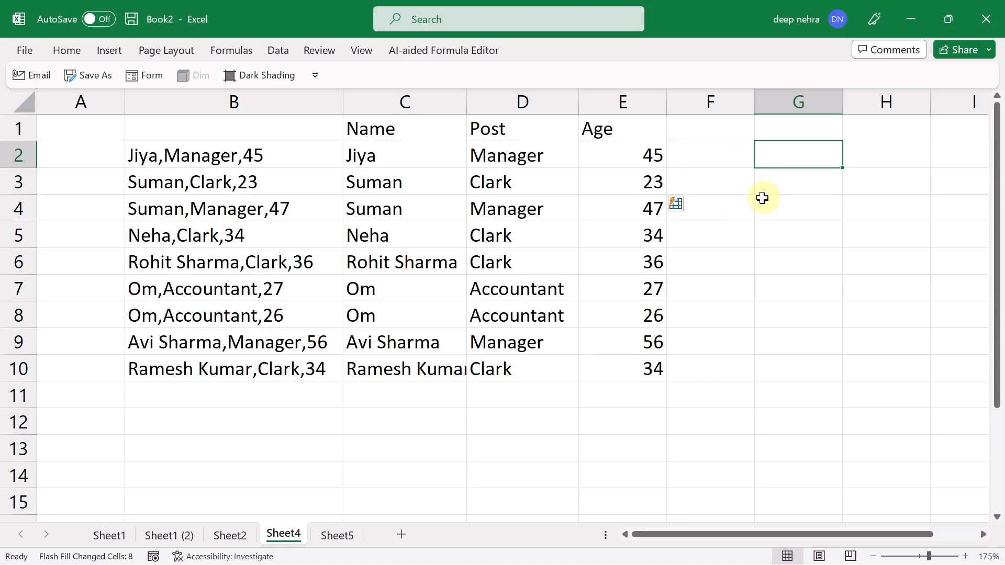
{"action": "key", "text": "Left"}
{"action": "type", "text": "j"}
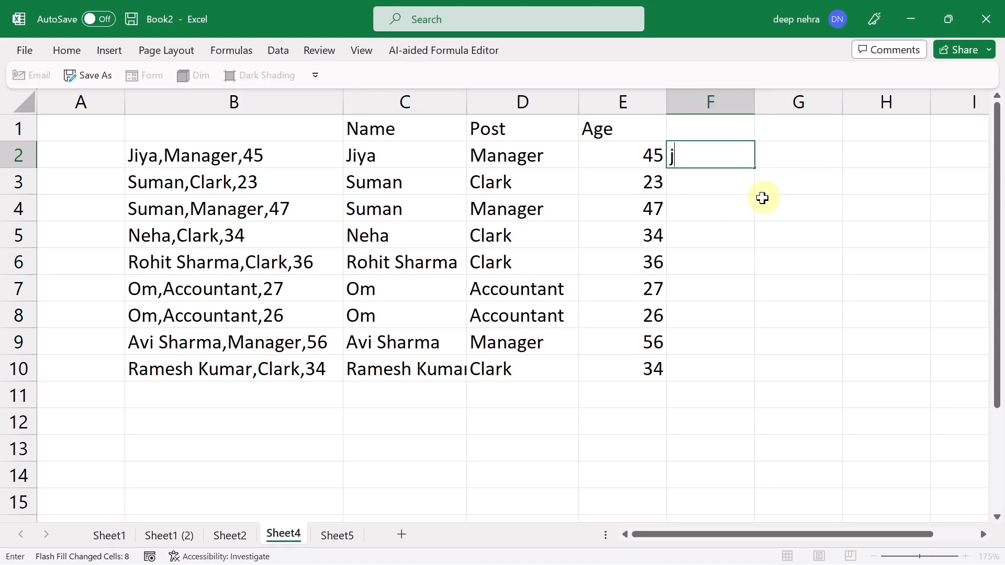
{"action": "type", "text": "iya manager"}
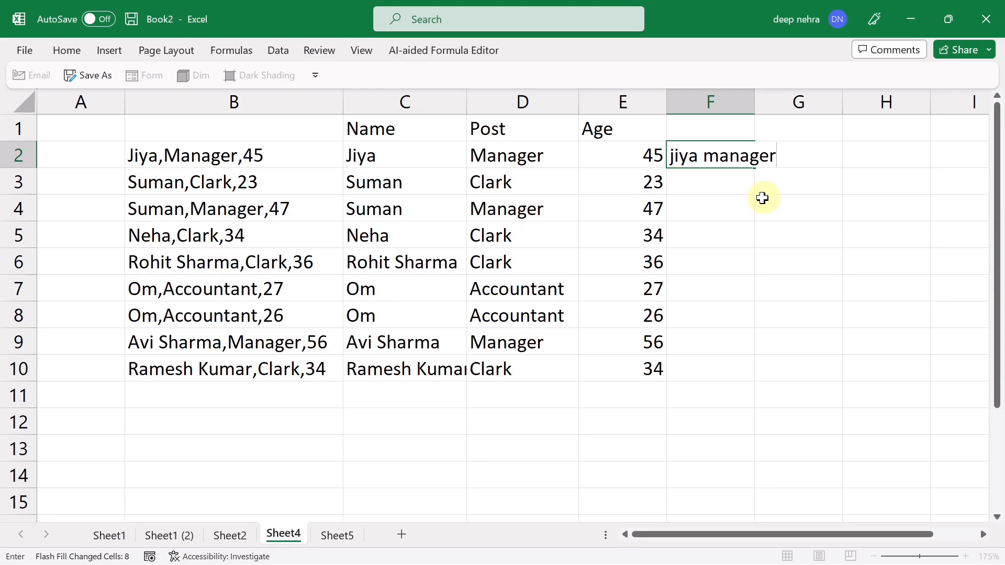
{"action": "key", "text": "Return"}
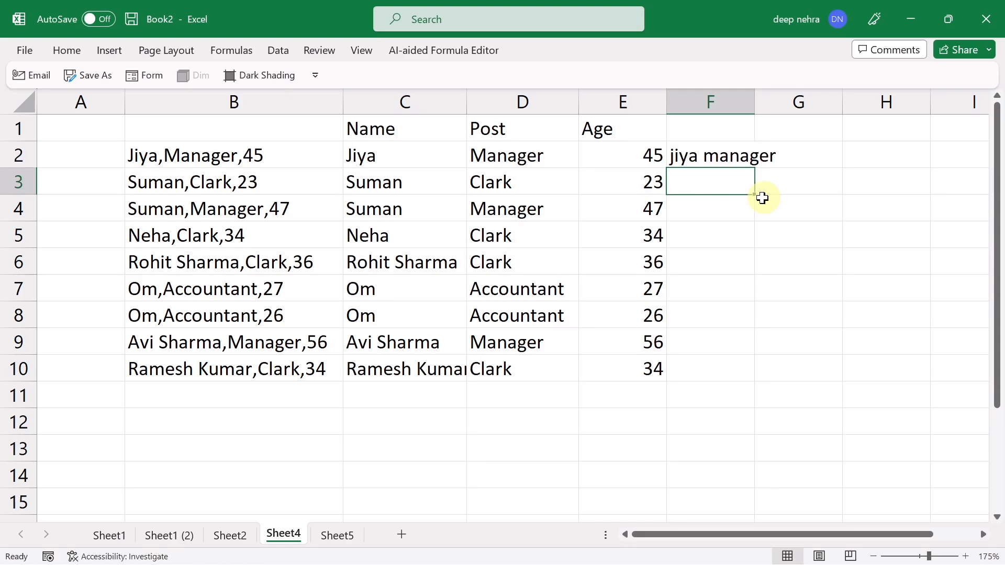
{"action": "key", "text": "ctrl+e"}
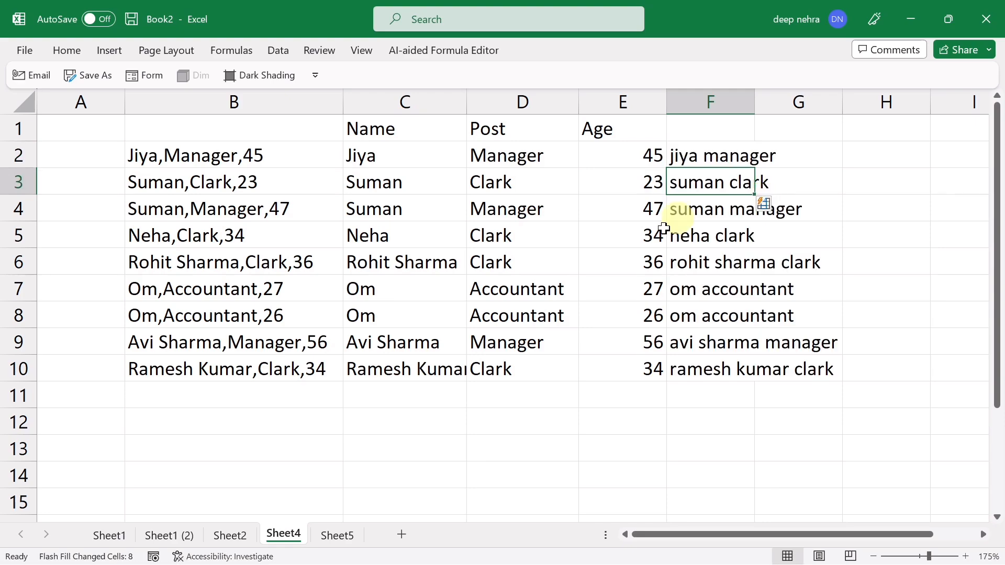
{"action": "left_click_drag", "start_coordinate": [408, 160], "coordinate": [497, 161]}
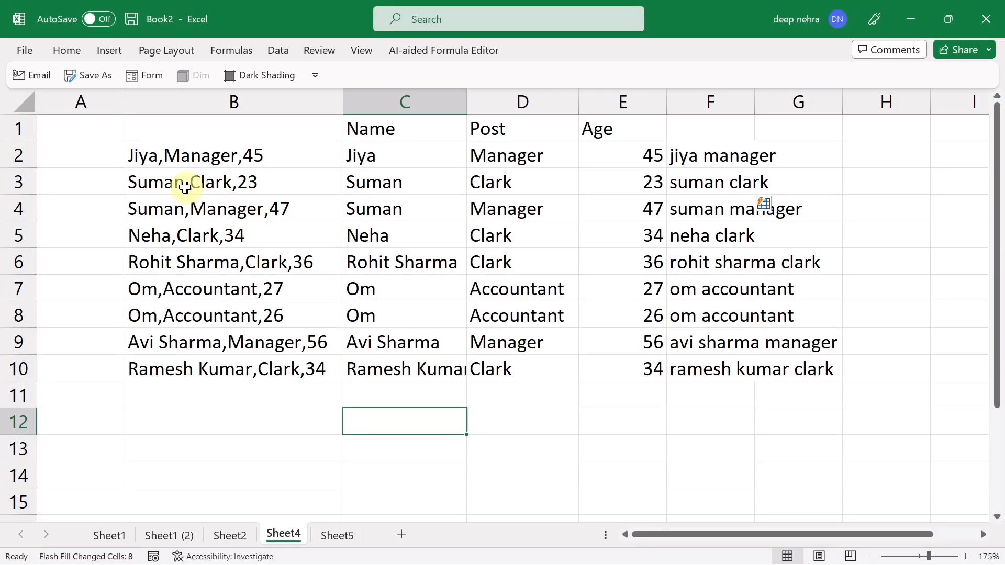
Copy the range B3:C10 and paste it once starting at cell B13.
{"action": "left_click_drag", "start_coordinate": [191, 186], "coordinate": [406, 361]}
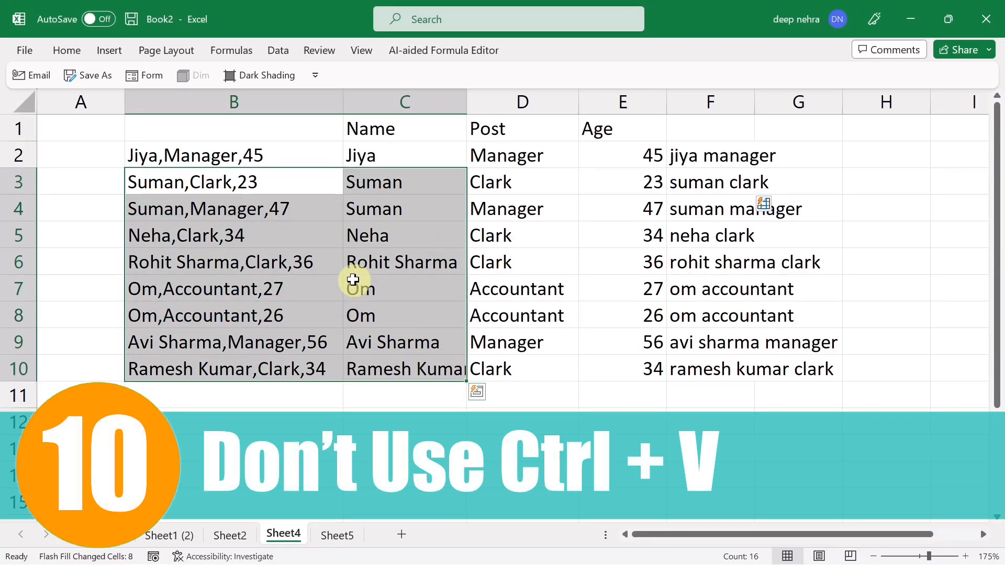
{"action": "key", "text": "ctrl+c"}
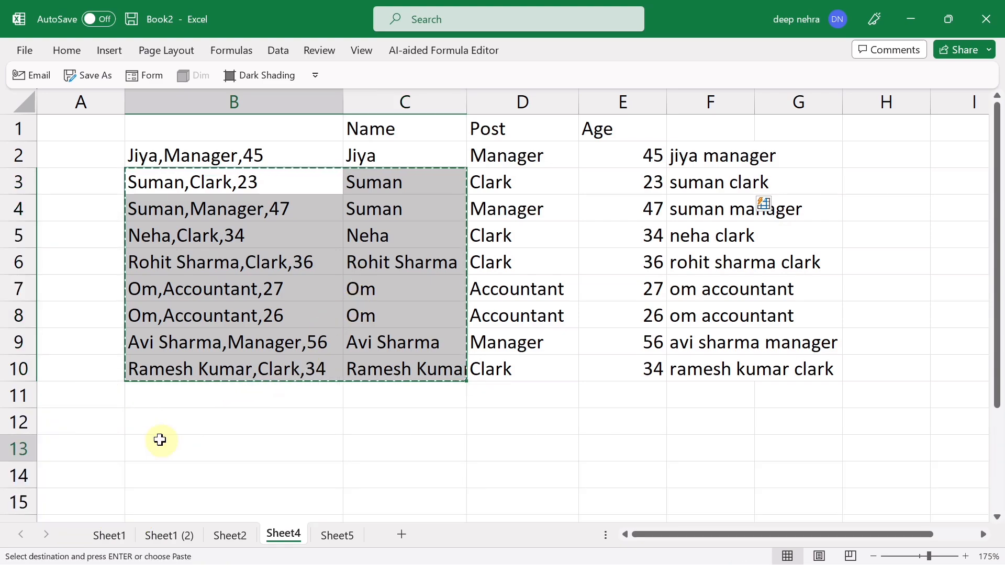
{"action": "left_click", "coordinate": [190, 448]}
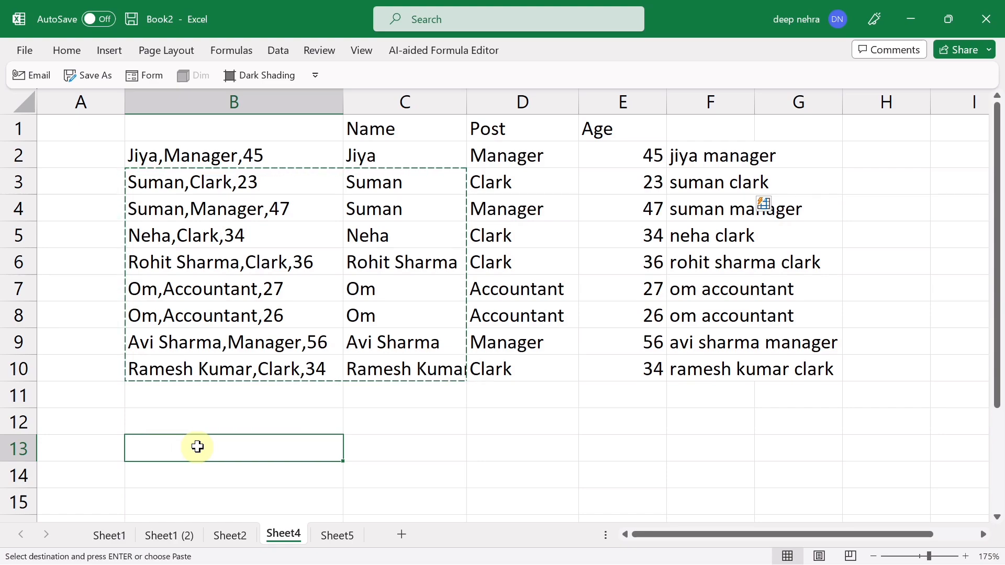
{"action": "key", "text": "Return"}
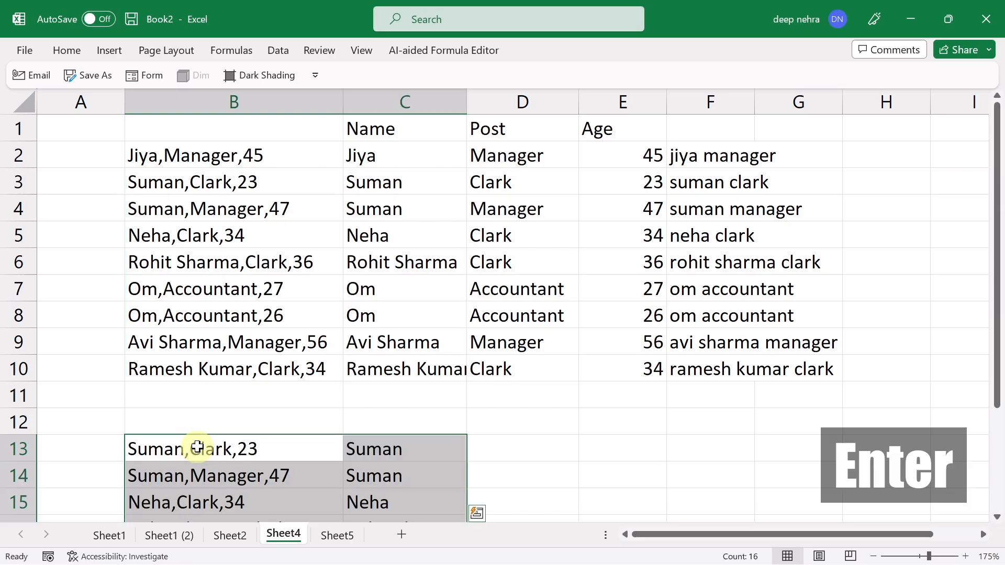
{"action": "scroll", "coordinate": [326, 486], "scroll_direction": "down", "scroll_amount": 2}
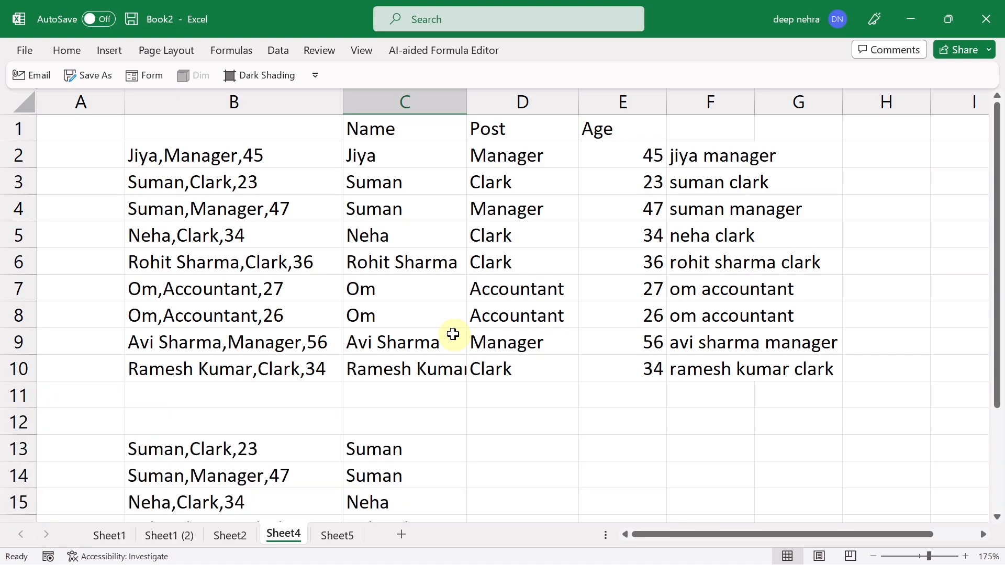
Select the entire row 6 from cell D6, and return to a single-cell selection at D9.
{"action": "left_click", "coordinate": [522, 260]}
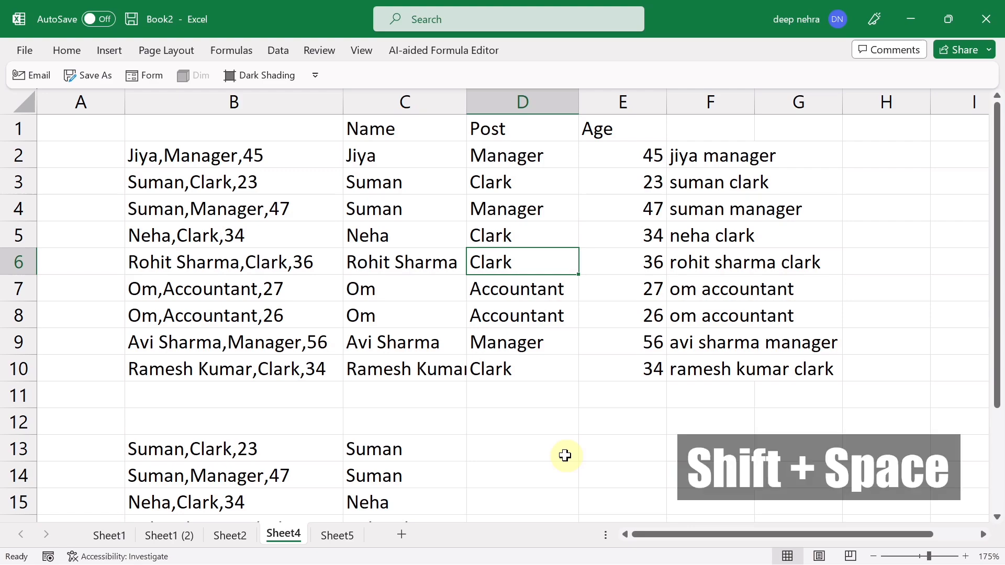
{"action": "key", "text": "shift+space"}
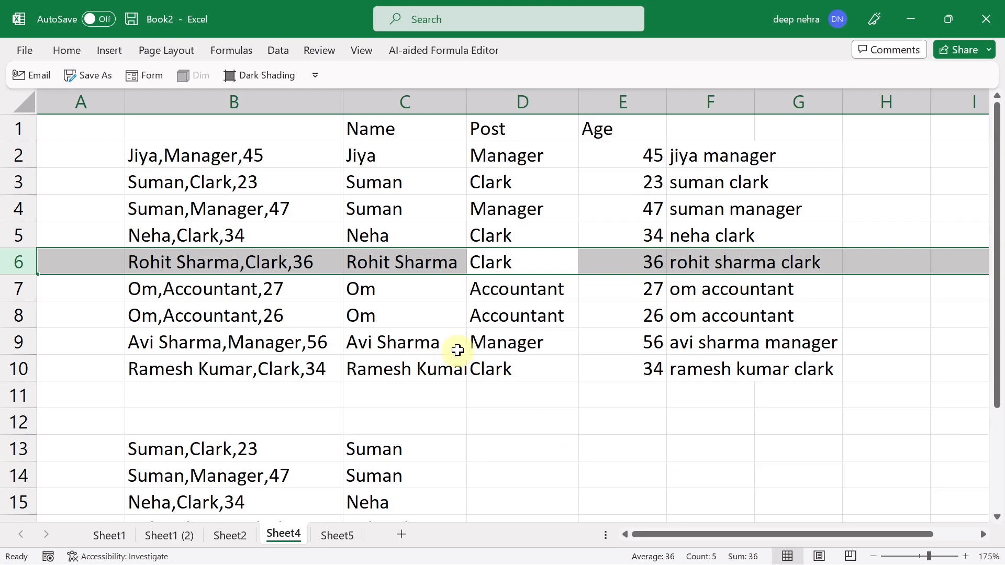
{"action": "left_click", "coordinate": [478, 343]}
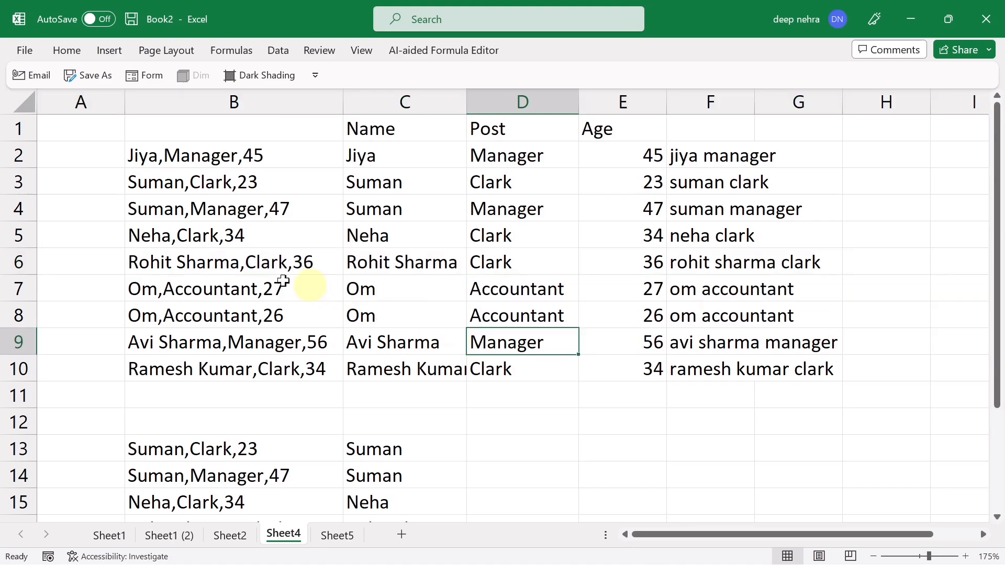
Select the entire row 8 from cell C8 and insert three blank rows above it.
{"action": "left_click_drag", "start_coordinate": [69, 274], "coordinate": [589, 308]}
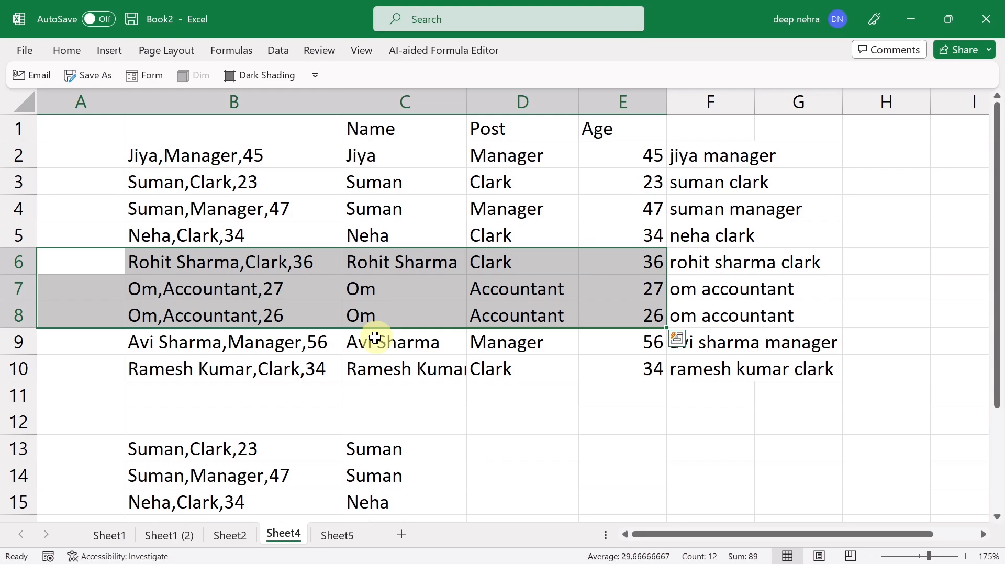
{"action": "left_click", "coordinate": [492, 320]}
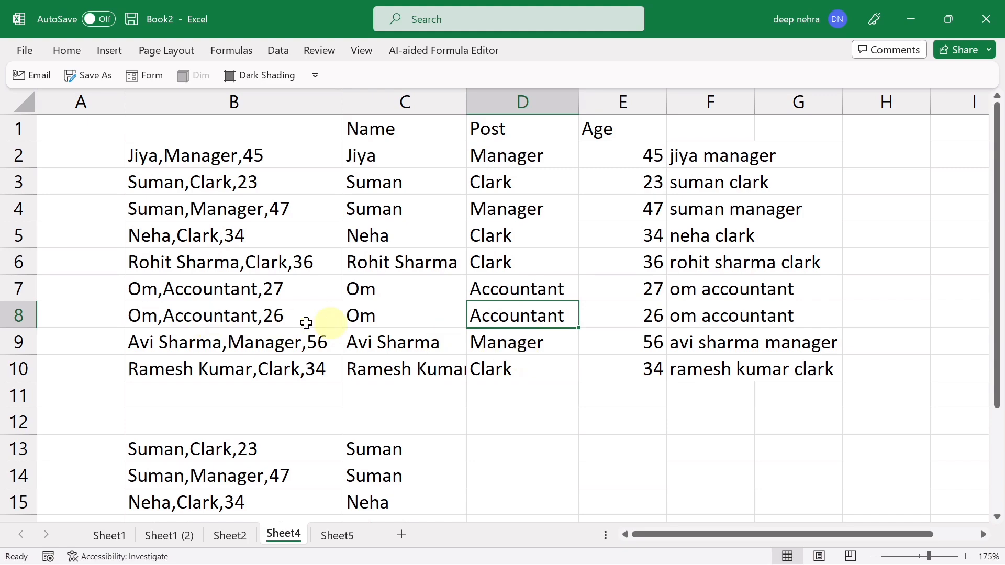
{"action": "left_click", "coordinate": [359, 315]}
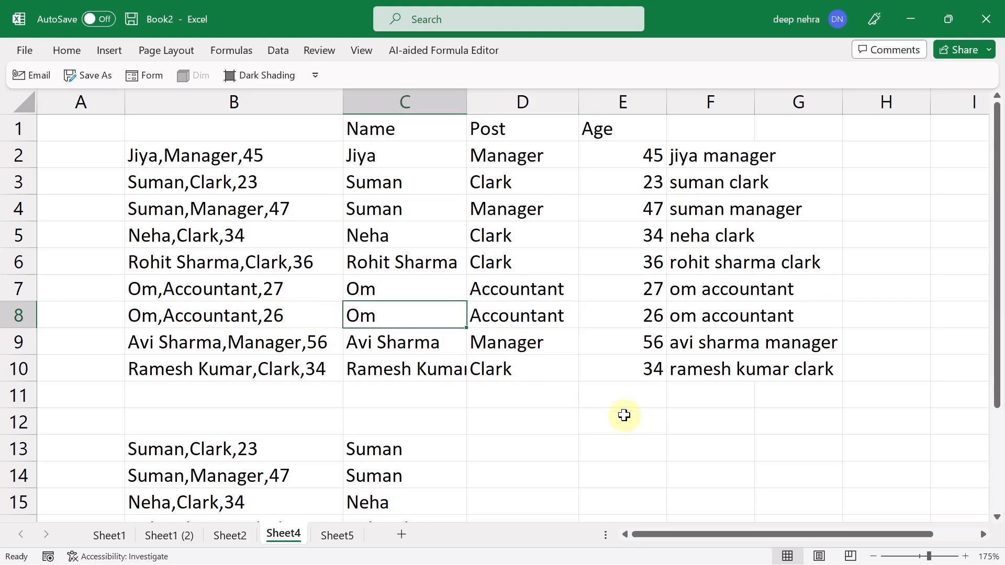
{"action": "key", "text": "shift+space"}
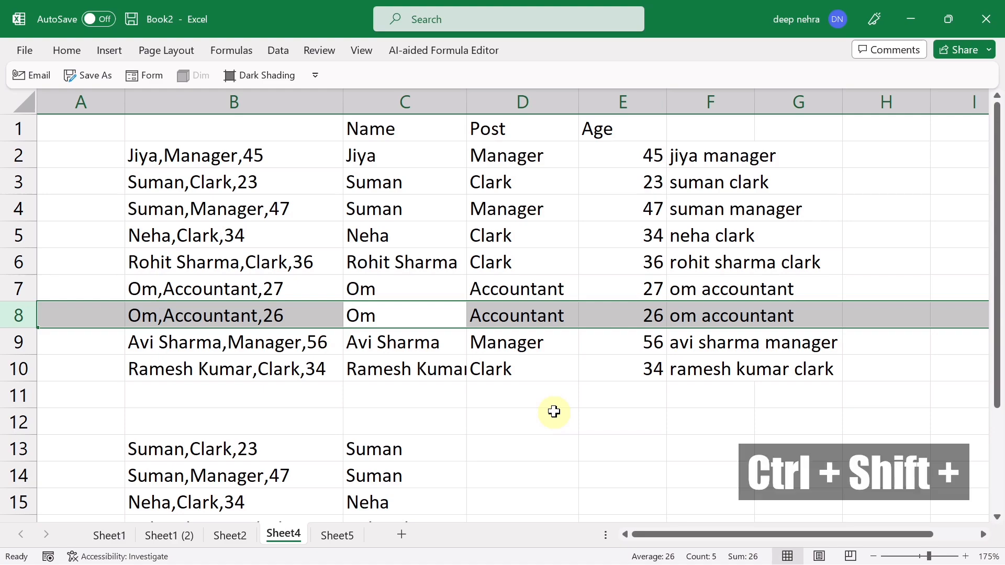
{"action": "key", "text": "ctrl+shift+plus"}
{"action": "key", "text": "ctrl+shift+plus"}
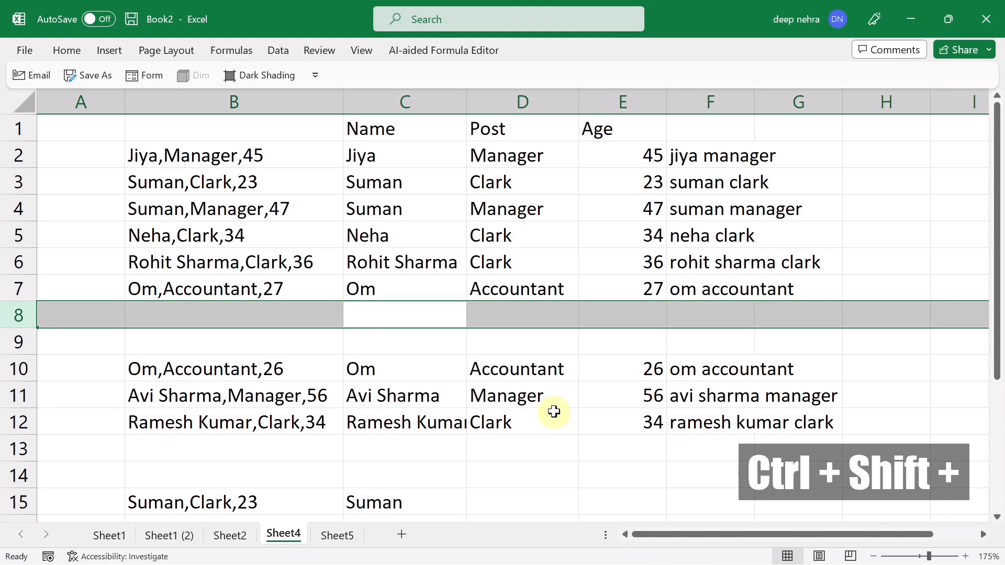
{"action": "key", "text": "ctrl+shift+plus"}
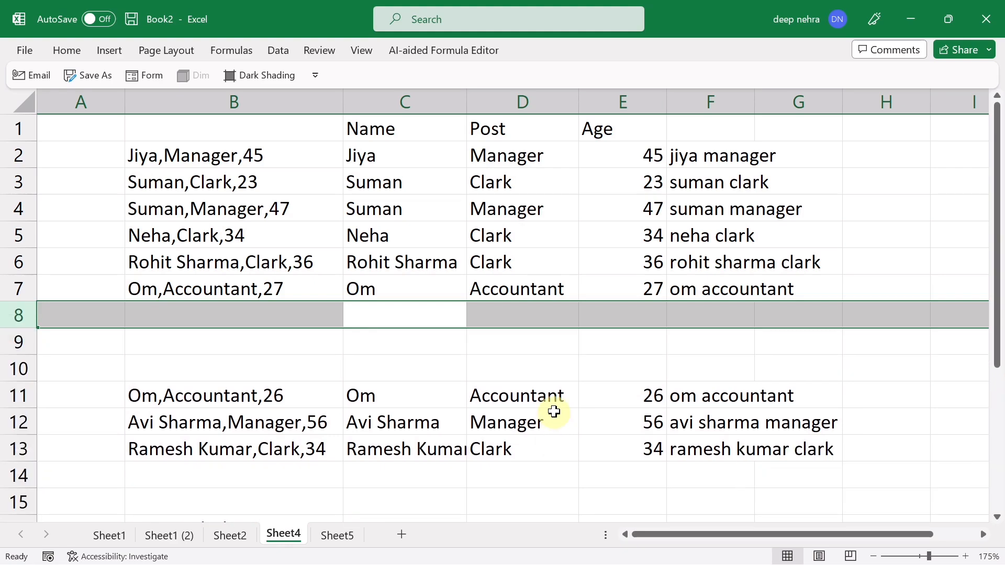
Delete the three blank rows just inserted at row 8.
{"action": "key", "text": "ctrl+minus"}
{"action": "key", "text": "ctrl+minus"}
{"action": "key", "text": "ctrl+minus"}
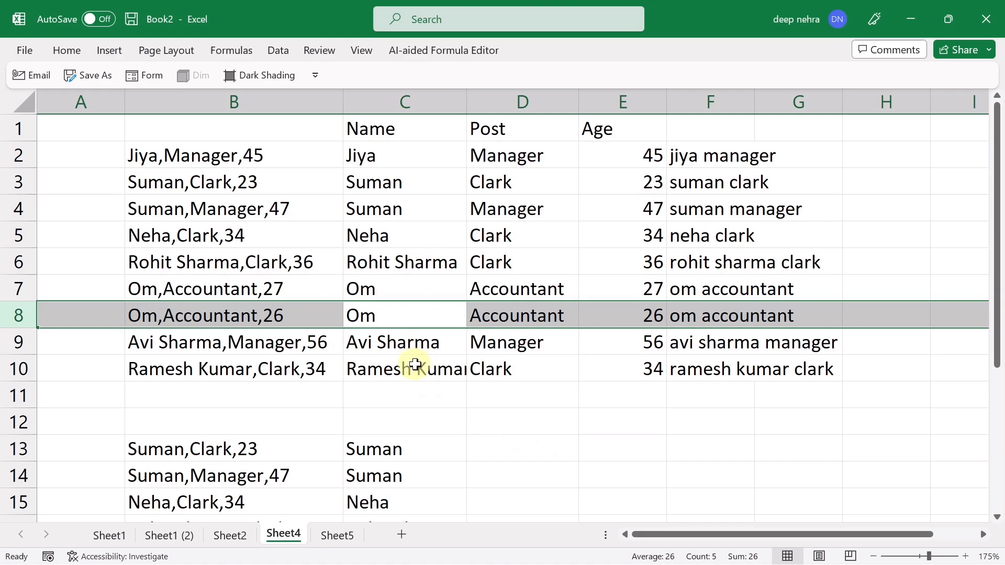
Select the entire Post column from cell D6 and insert two blank columns before it.
{"action": "left_click", "coordinate": [544, 262]}
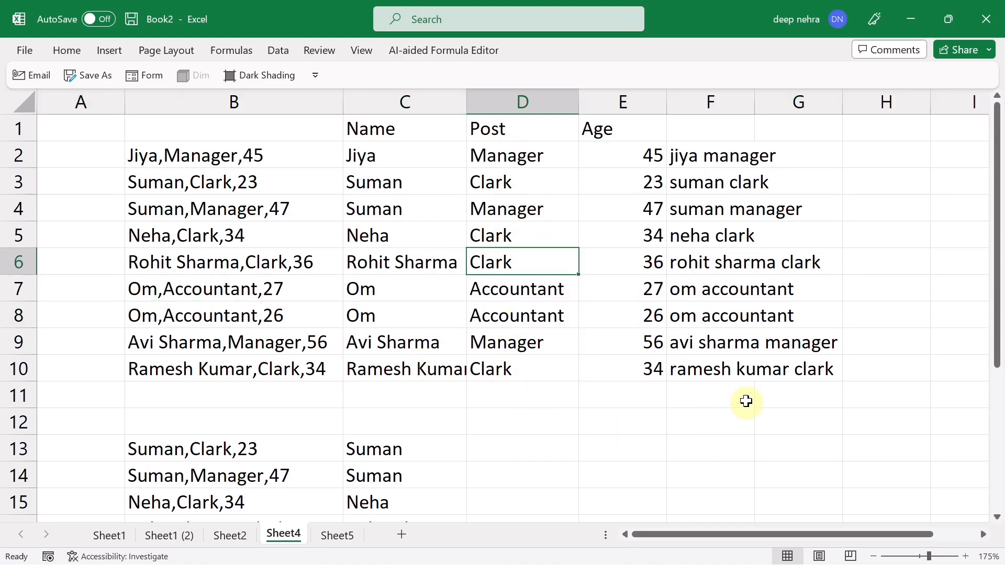
{"action": "key", "text": "ctrl+space"}
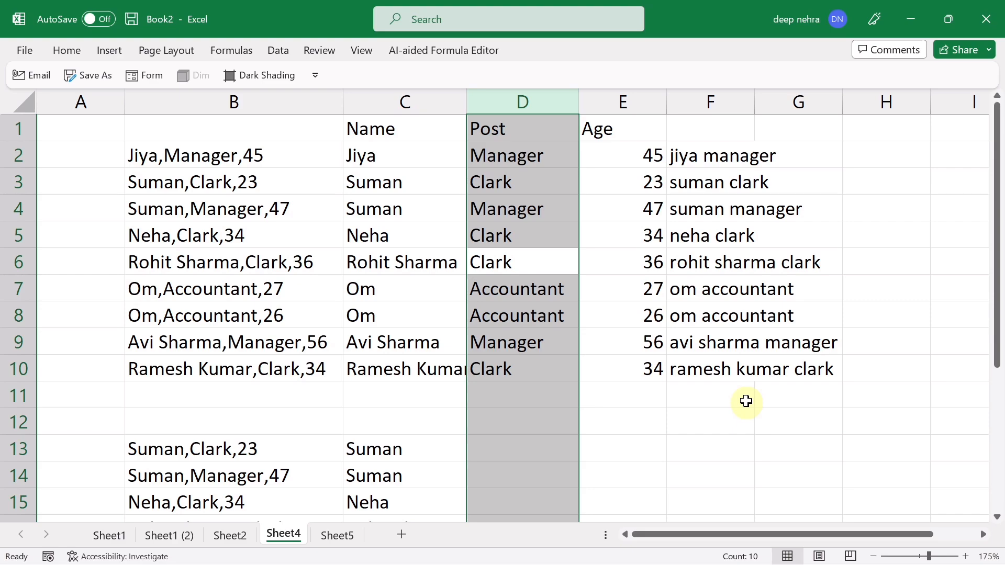
{"action": "key", "text": "ctrl+shift+plus"}
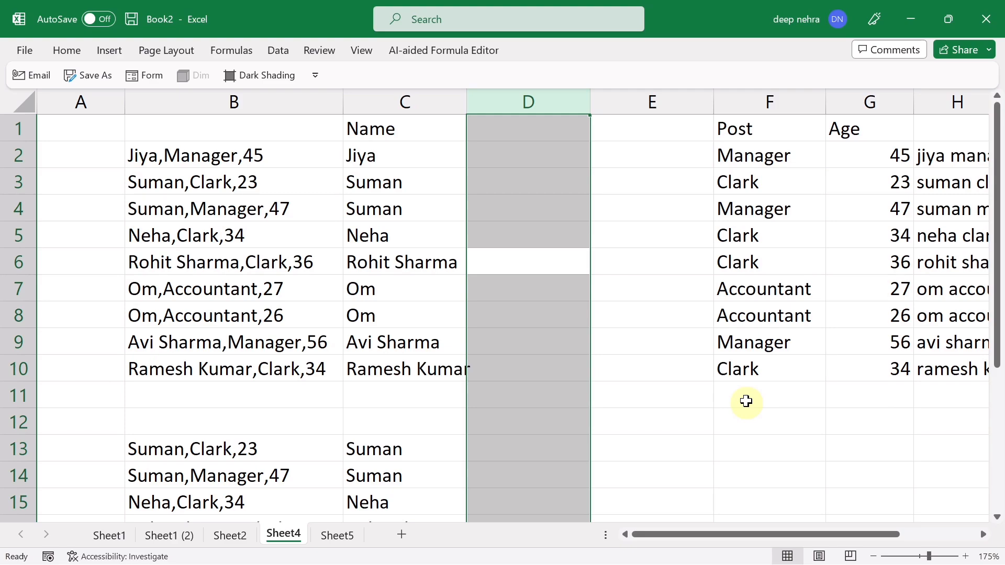
Delete the two blank columns before Post one at a time, reselecting the whole column D from D6 for the second.
{"action": "key", "text": "ctrl+minus"}
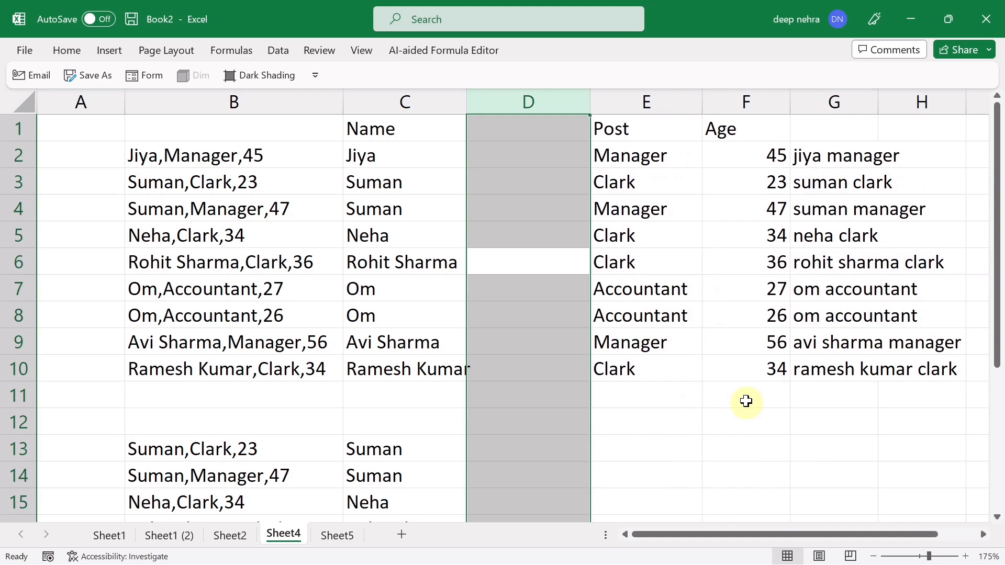
{"action": "key", "text": "Right"}
{"action": "key", "text": "Right"}
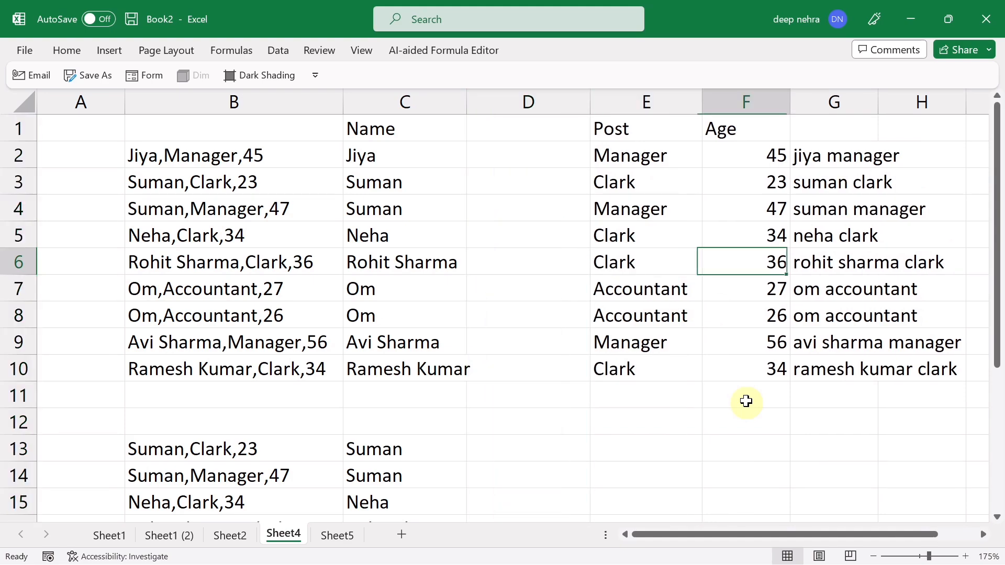
{"action": "key", "text": "Left"}
{"action": "key", "text": "Left"}
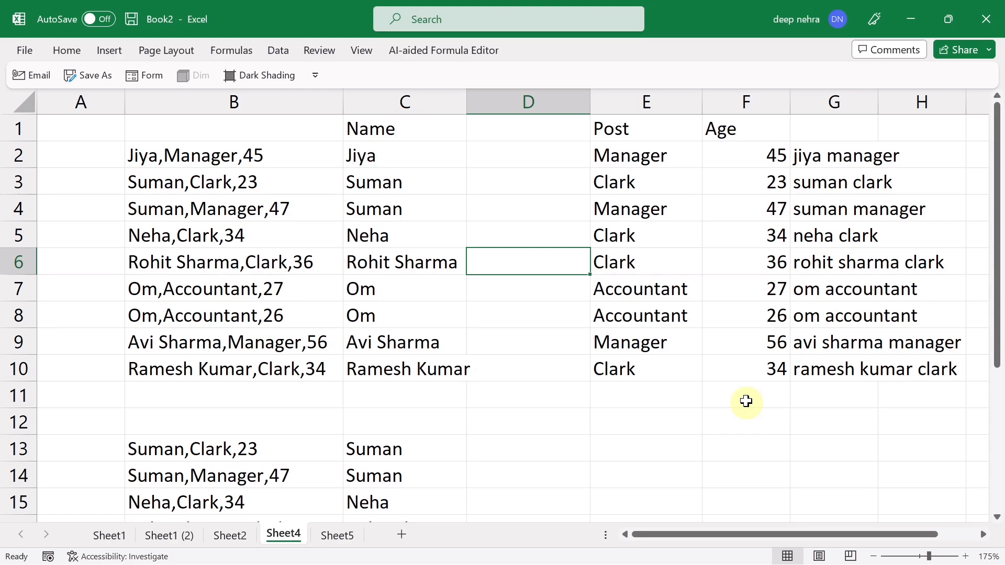
{"action": "key", "text": "ctrl+space"}
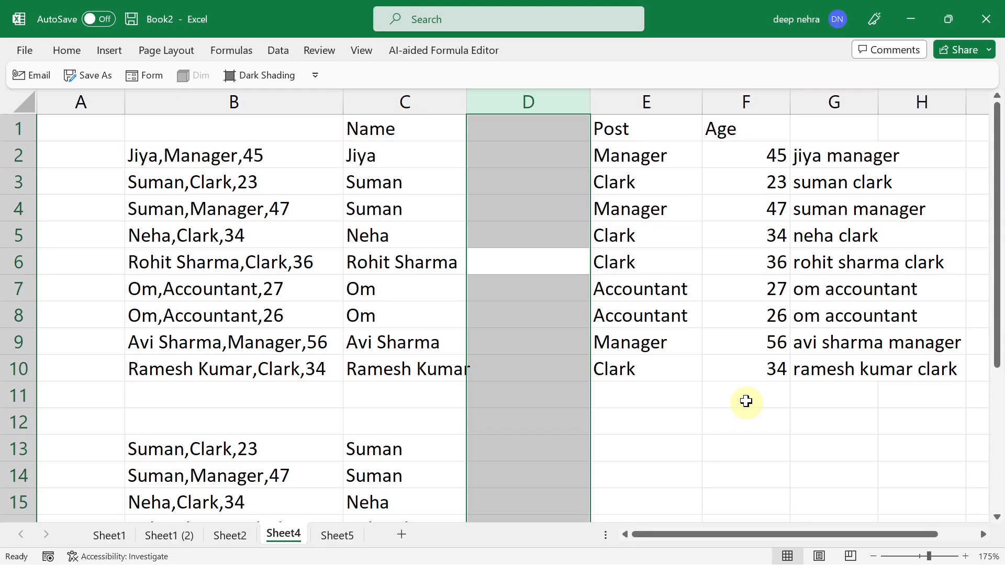
{"action": "key", "text": "ctrl+minus"}
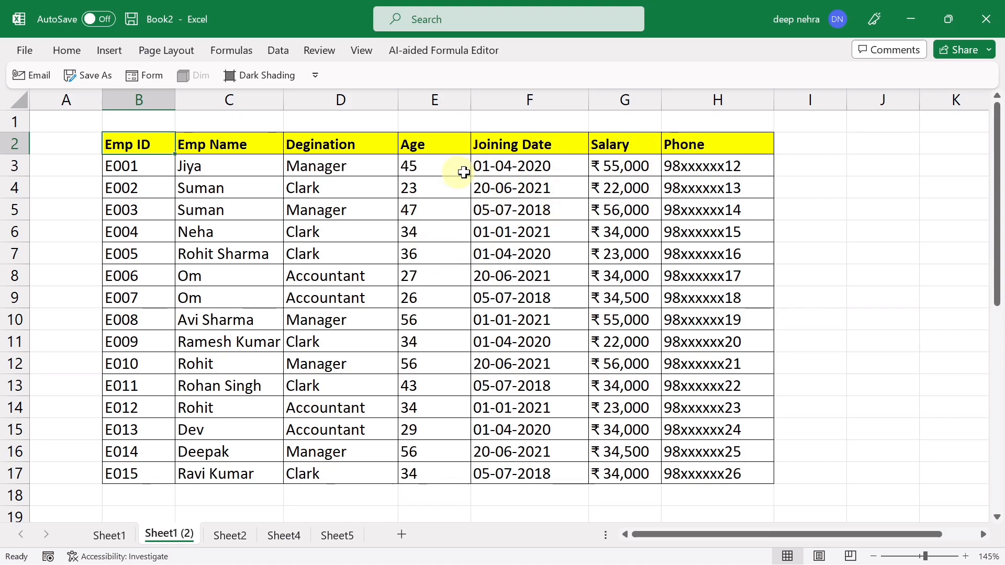
On Sheet1 (2), move the whole Joining Date column between Emp Name and Degination without overwriting any data.
{"action": "left_click", "coordinate": [514, 100]}
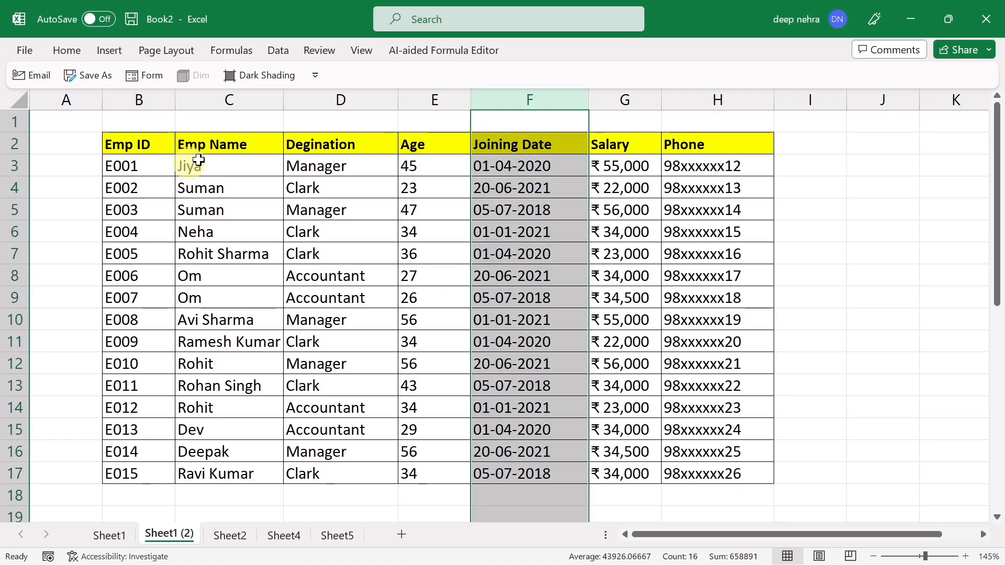
{"action": "left_click", "coordinate": [547, 276]}
{"action": "left_click", "coordinate": [519, 97]}
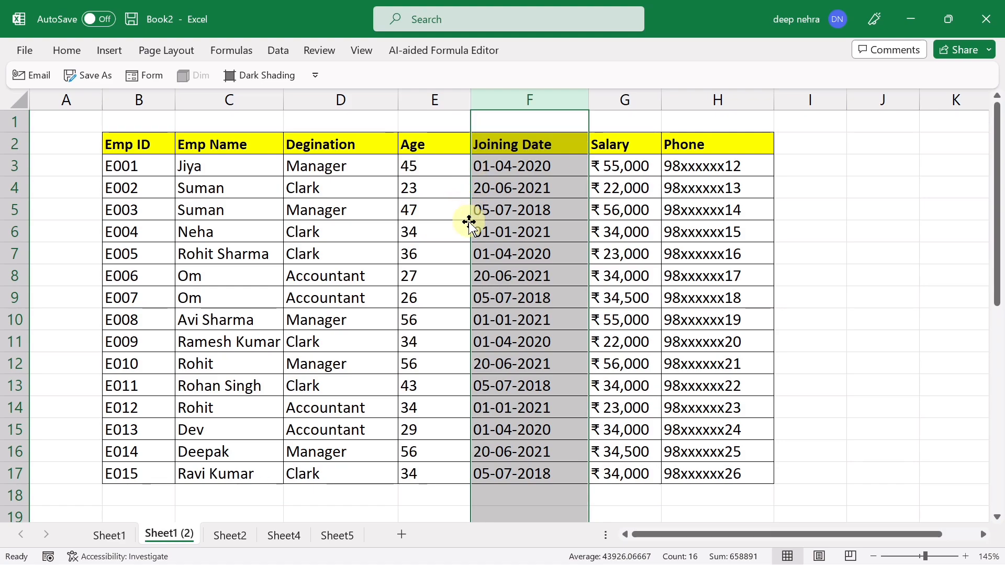
{"action": "mouse_move", "coordinate": [471, 211]}
{"action": "left_mouse_down"}
{"action": "mouse_move", "coordinate": [298, 209]}
{"action": "mouse_move", "coordinate": [398, 225]}
{"action": "mouse_move", "coordinate": [293, 218]}
{"action": "mouse_move", "coordinate": [394, 234]}
{"action": "mouse_move", "coordinate": [276, 209]}
{"action": "left_mouse_up"}
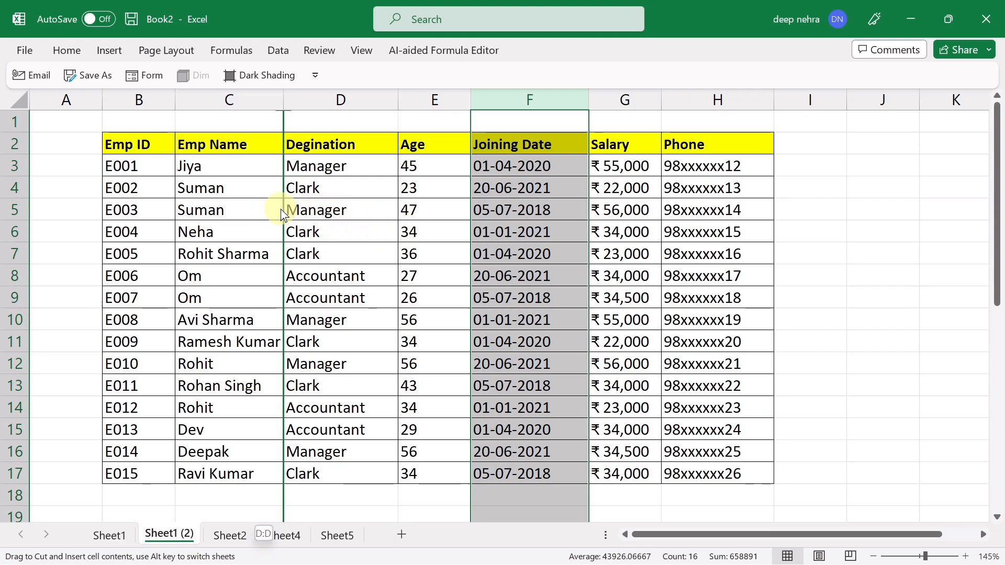
{"action": "mouse_move", "coordinate": [280, 209]}
{"action": "left_mouse_down"}
{"action": "mouse_move", "coordinate": [384, 217]}
{"action": "mouse_move", "coordinate": [291, 213]}
{"action": "mouse_move", "coordinate": [397, 231]}
{"action": "mouse_move", "coordinate": [313, 219]}
{"action": "left_mouse_up"}
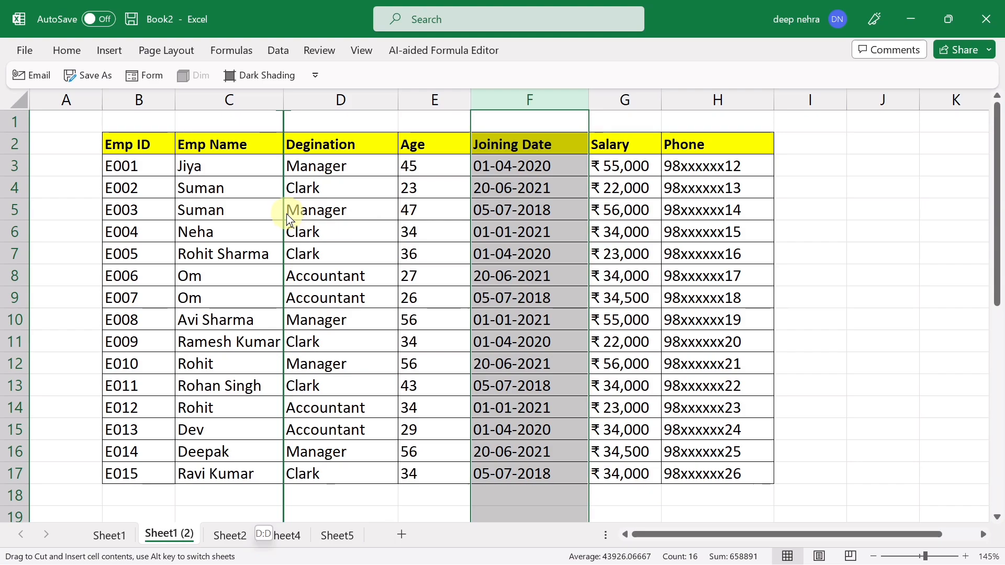
{"action": "left_click_drag", "start_coordinate": [286, 214], "coordinate": [286, 214]}
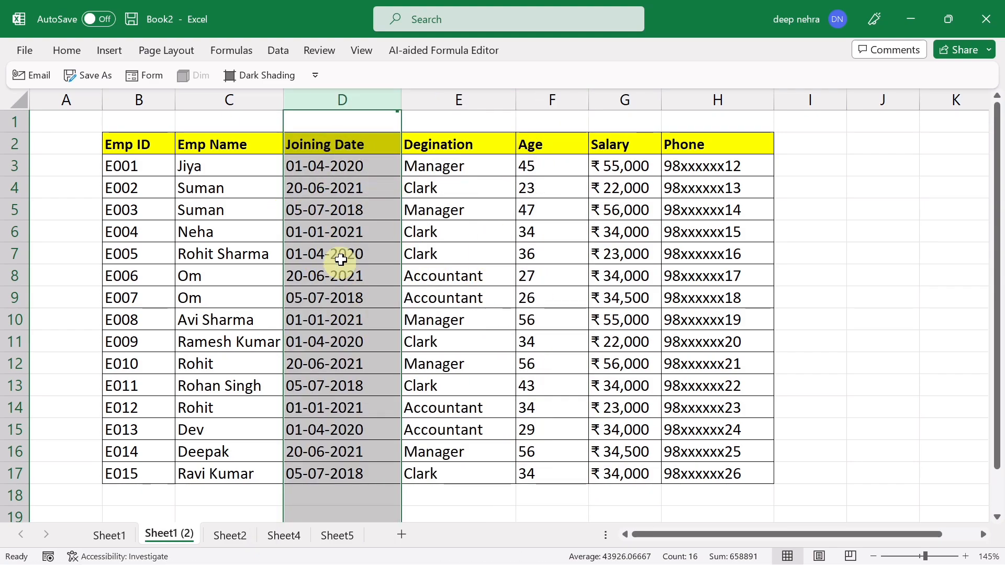
Move the whole Age column between Joining Date and Degination by inserting it there.
{"action": "left_click", "coordinate": [547, 168]}
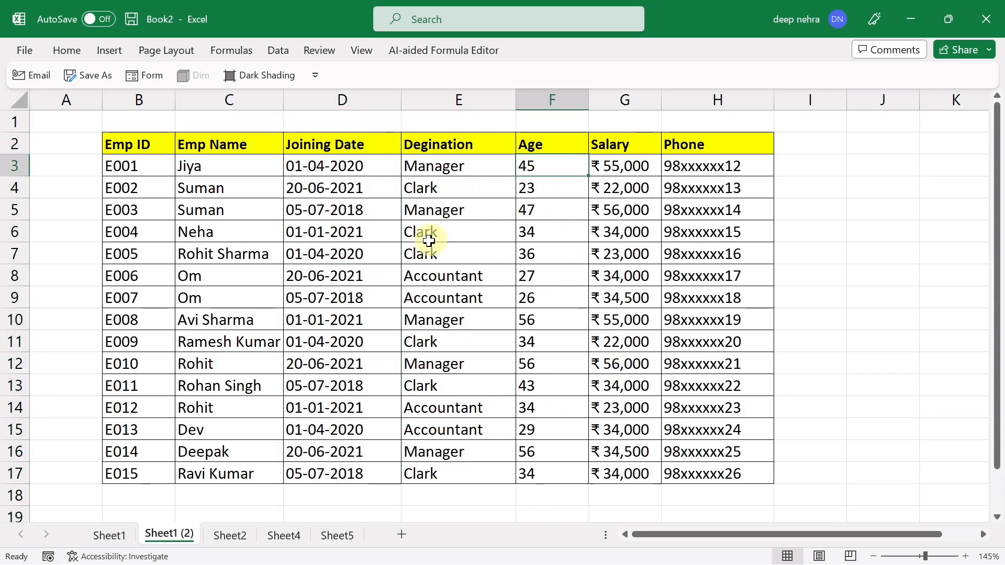
{"action": "left_click", "coordinate": [560, 99]}
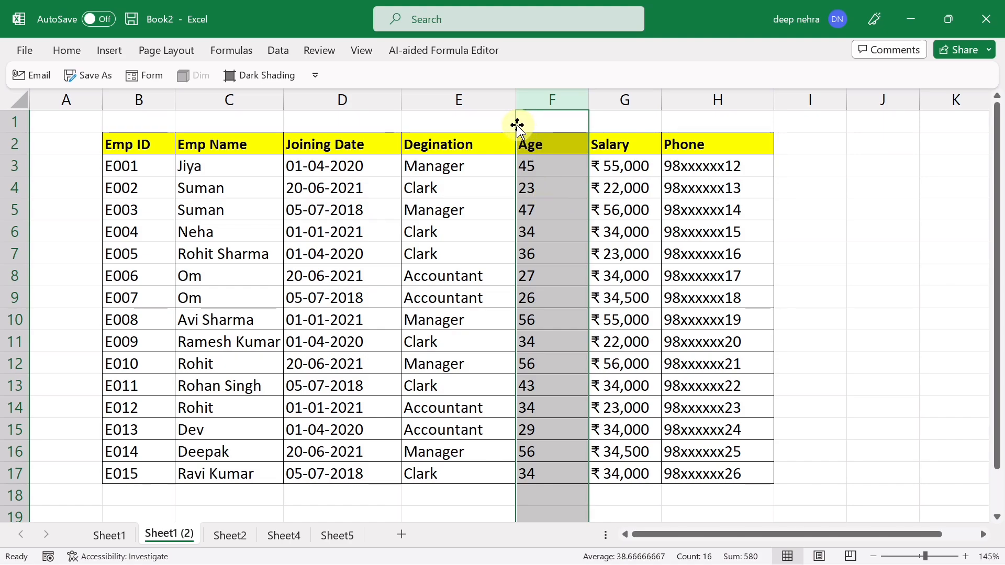
{"action": "left_click_drag", "start_coordinate": [517, 125], "coordinate": [414, 137]}
{"action": "left_click", "coordinate": [481, 346]}
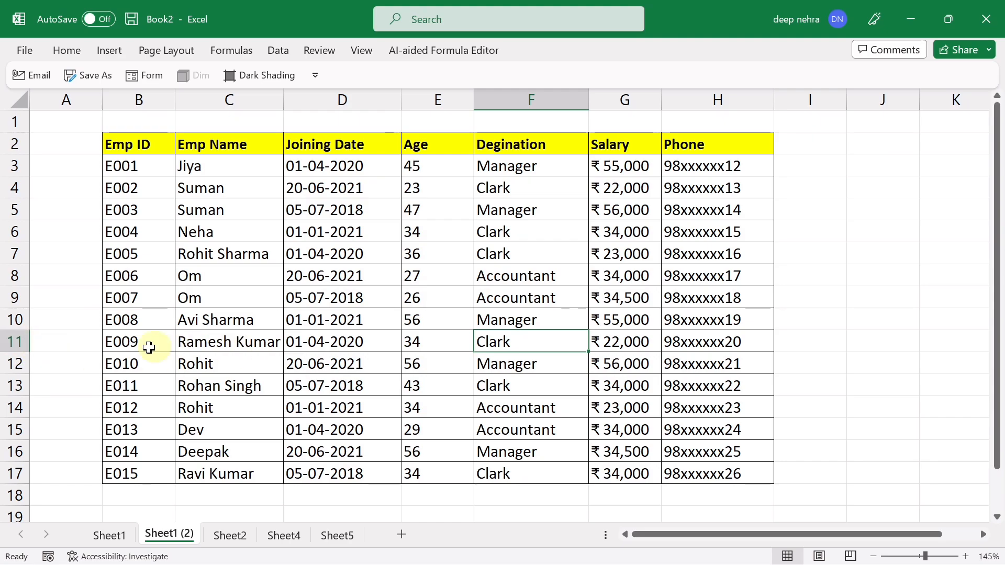
Move rows 12 to 17, holding E010 to E015, directly below the E002 row by inserting them there.
{"action": "left_click_drag", "start_coordinate": [16, 365], "coordinate": [25, 474]}
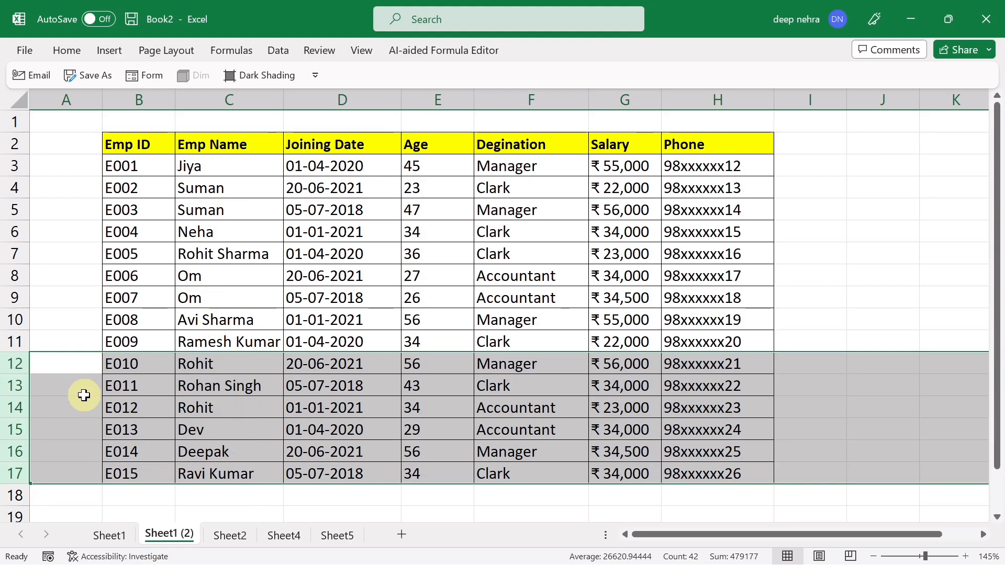
{"action": "left_click_drag", "start_coordinate": [68, 351], "coordinate": [67, 192]}
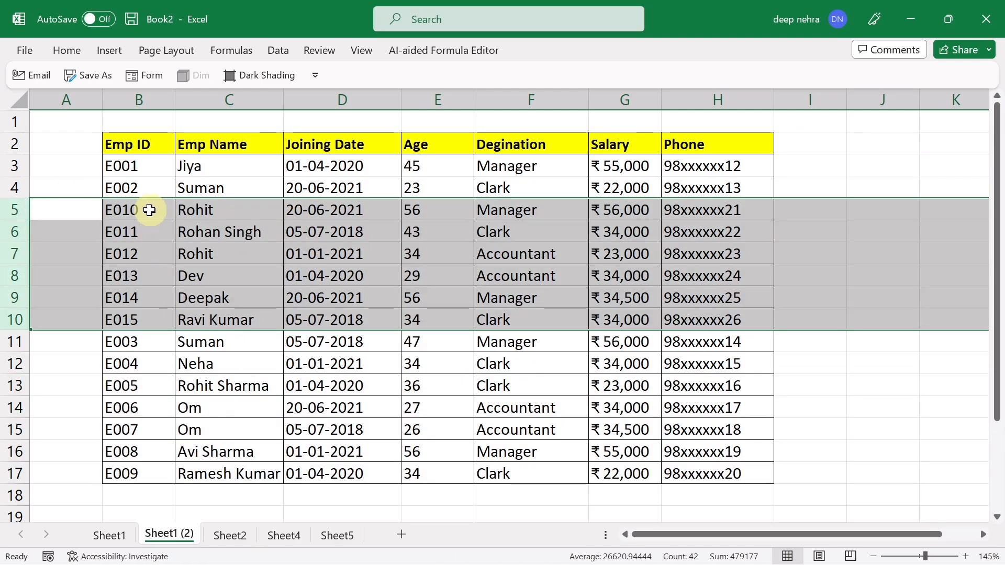
{"action": "left_click_drag", "start_coordinate": [152, 211], "coordinate": [151, 297]}
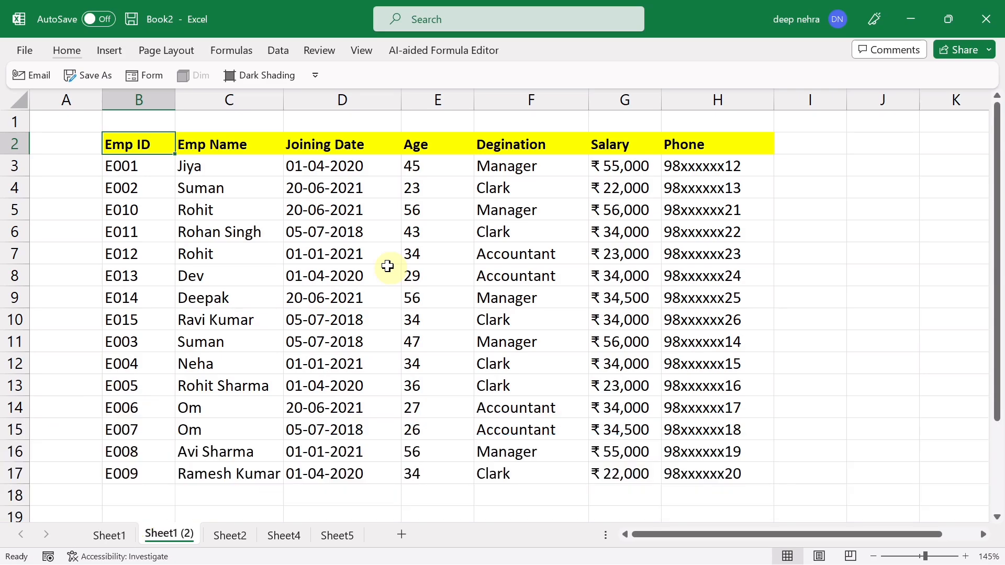
Select the whole employee table from cell B2 and apply All Borders to it.
{"action": "key", "text": "ctrl+a"}
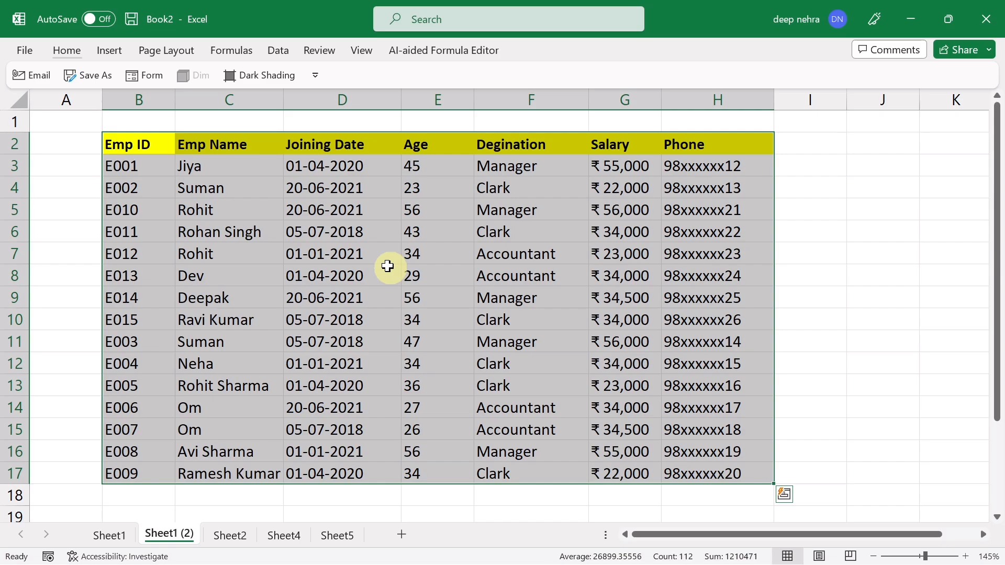
{"action": "key", "text": "alt"}
{"action": "key", "text": "h"}
{"action": "key", "text": "b"}
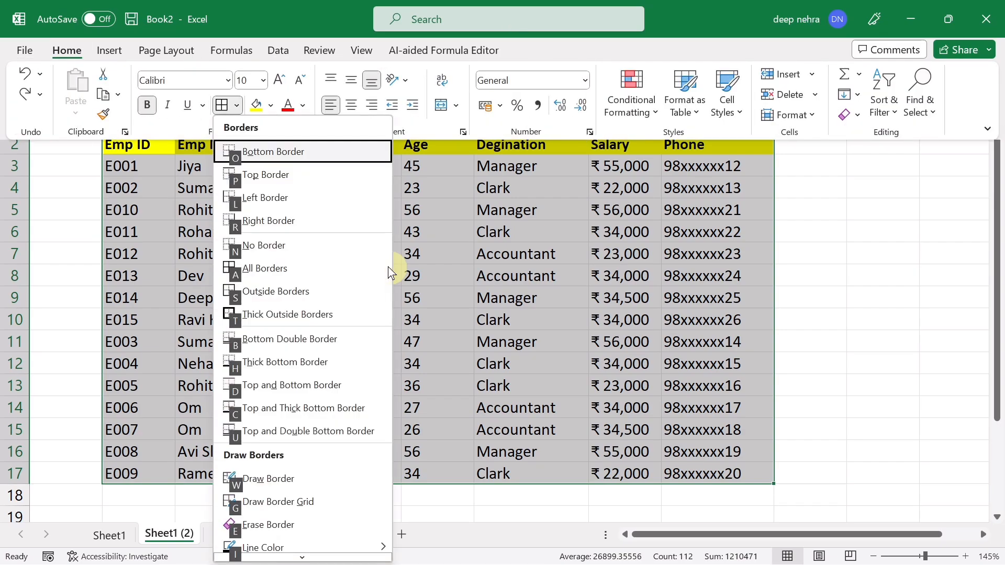
{"action": "key", "text": "a"}
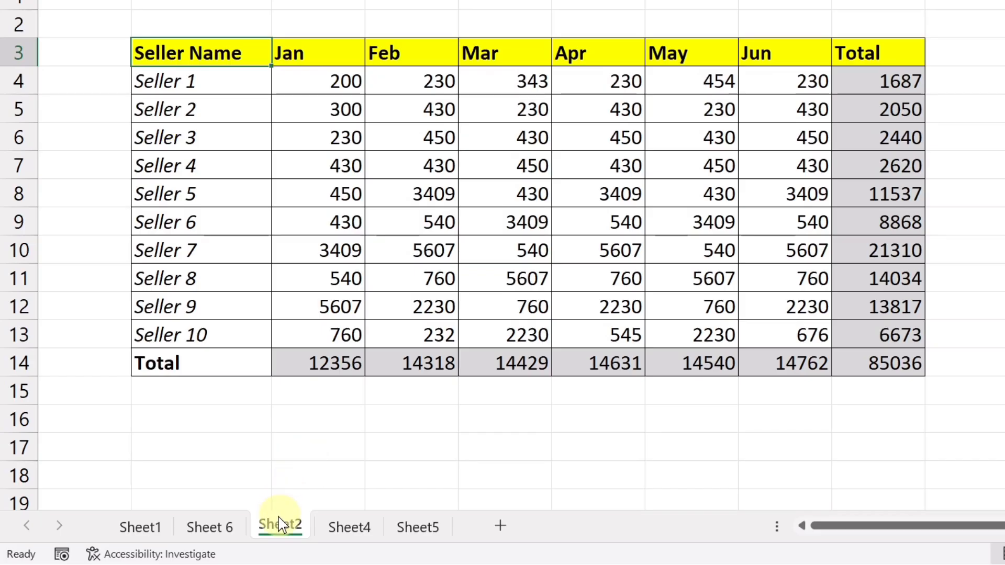
Duplicate Sheet2 directly after itself and compare the original sheet with its copy.
{"action": "left_click_drag", "start_coordinate": [276, 526], "coordinate": [357, 529]}
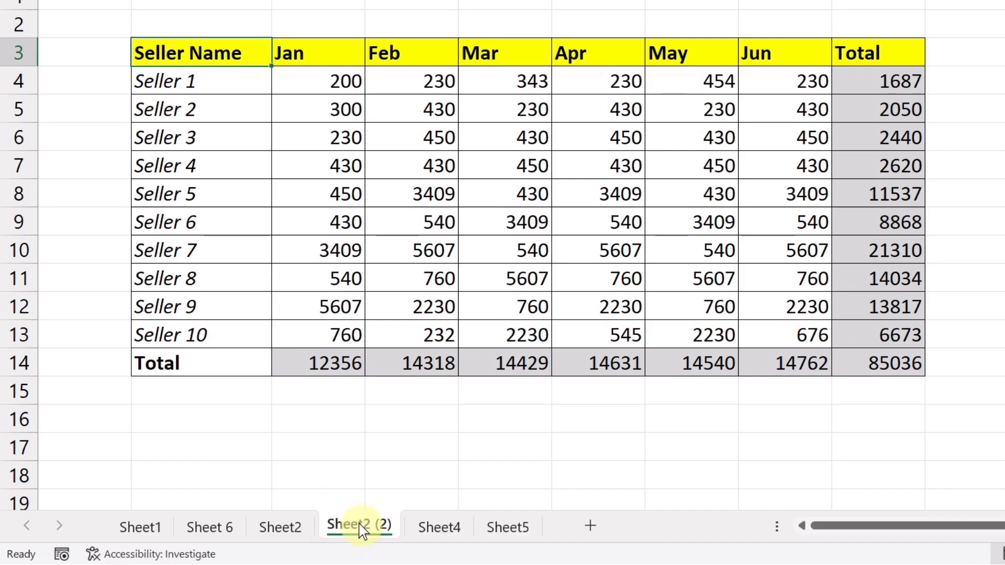
{"action": "left_click", "coordinate": [292, 531]}
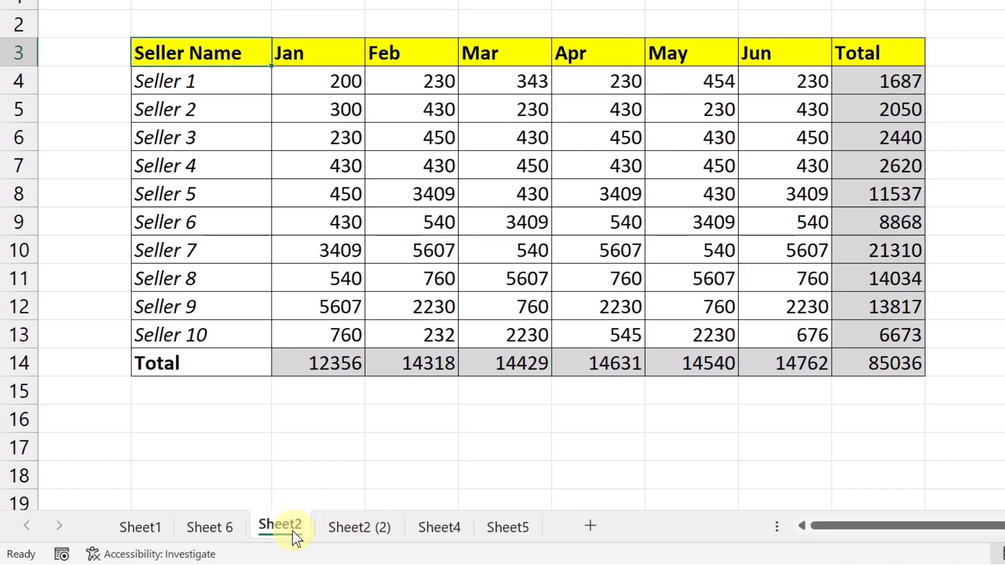
{"action": "left_click", "coordinate": [365, 535]}
Open the Move or Copy options for the original Sheet2, enable Create a copy, and close them without applying.
{"action": "left_click", "coordinate": [278, 526]}
{"action": "right_click", "coordinate": [277, 526]}
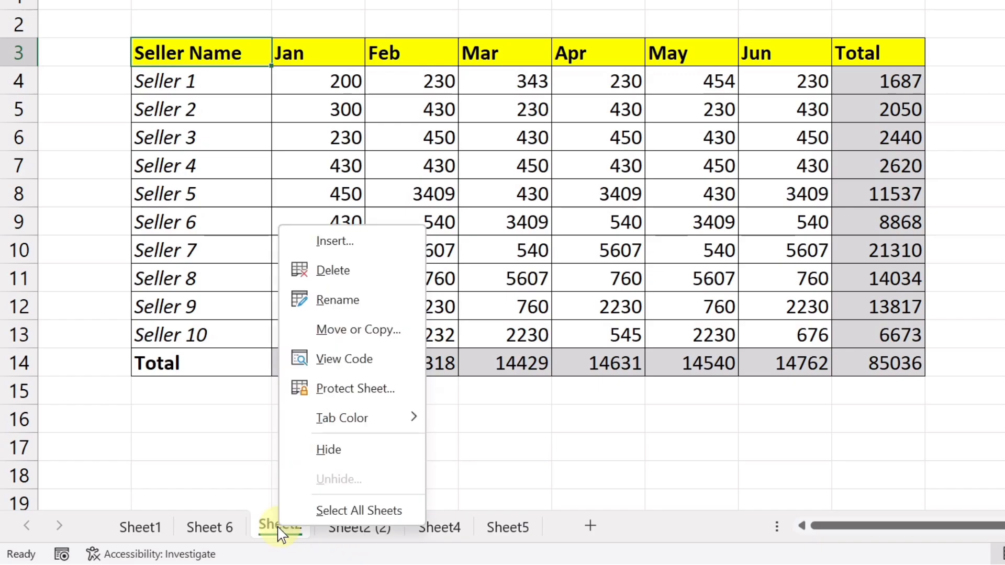
{"action": "left_click", "coordinate": [349, 334]}
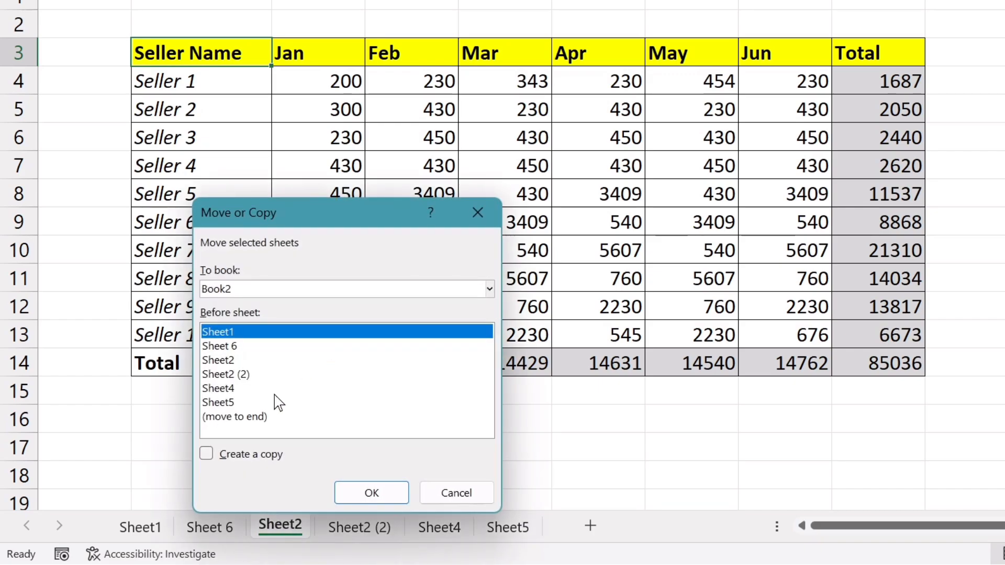
{"action": "left_click", "coordinate": [222, 455]}
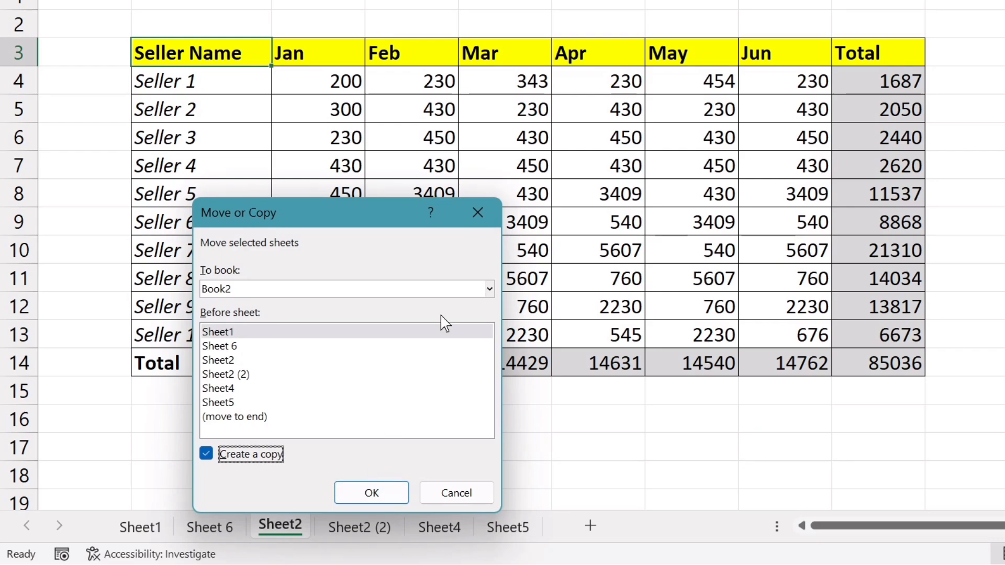
{"action": "left_click", "coordinate": [476, 215]}
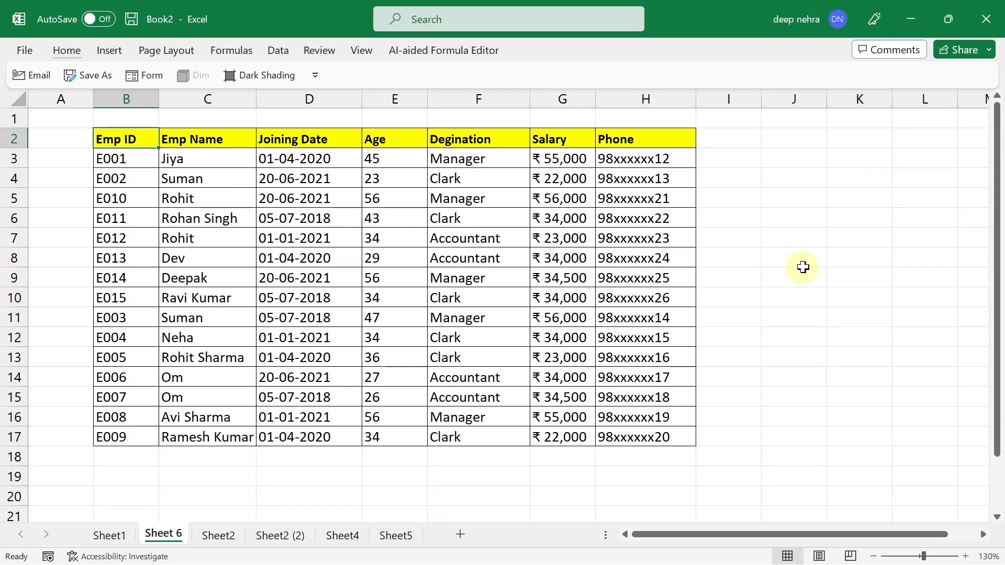
Move the active cell from the Emp ID header to the Phone header and down to the last entry in that column.
{"action": "key", "text": "ctrl+Right"}
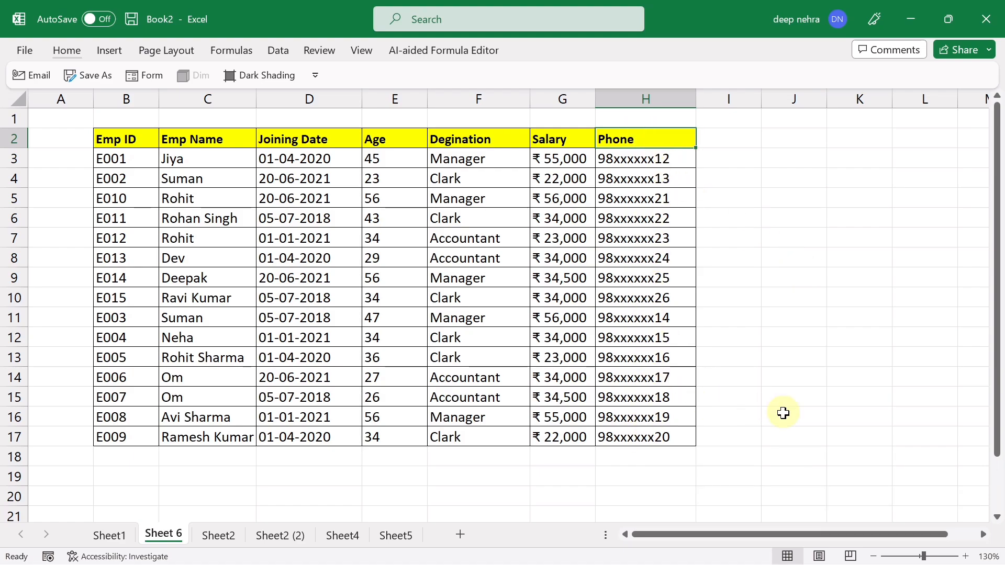
{"action": "key", "text": "ctrl+Down"}
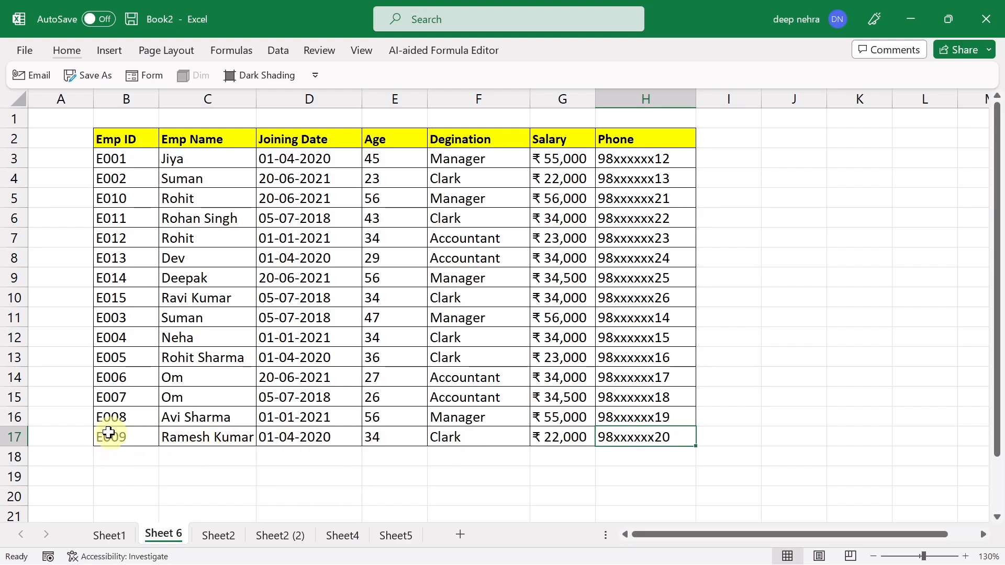
Select the entire employee table from the Emp ID header in B2 across to the Phone column and down to row 17.
{"action": "left_click", "coordinate": [128, 139]}
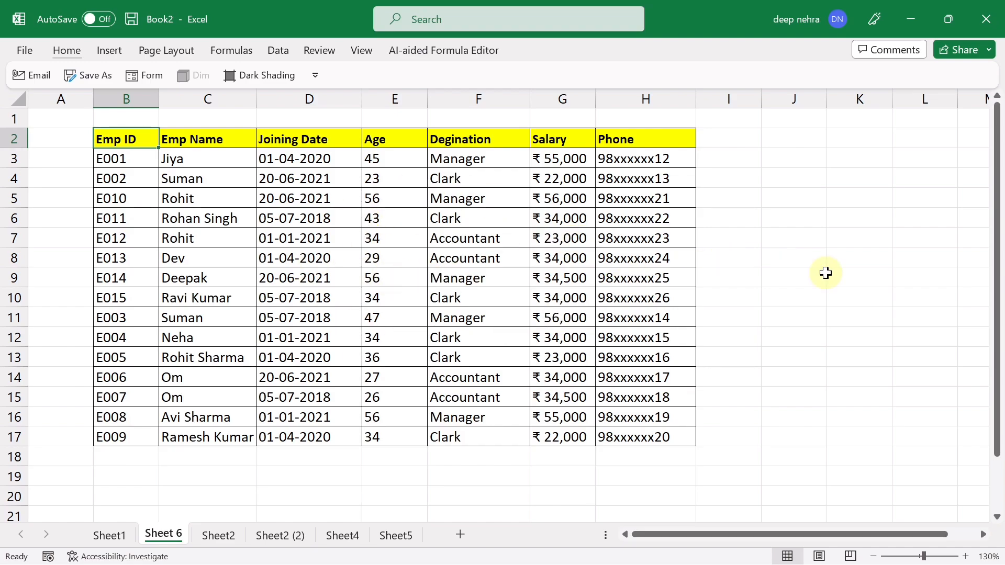
{"action": "key", "text": "ctrl+shift+Right"}
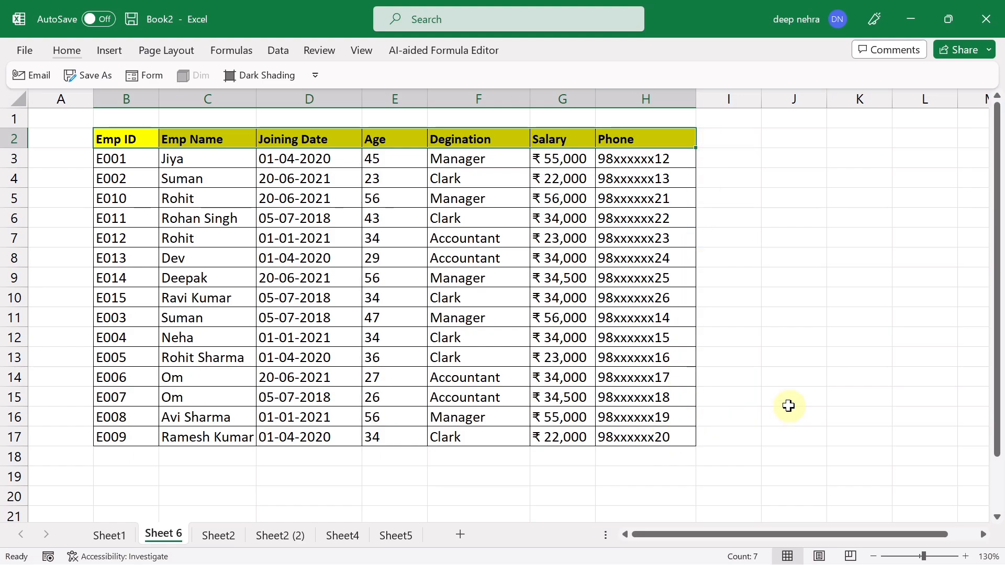
{"action": "key", "text": "ctrl+shift+Down"}
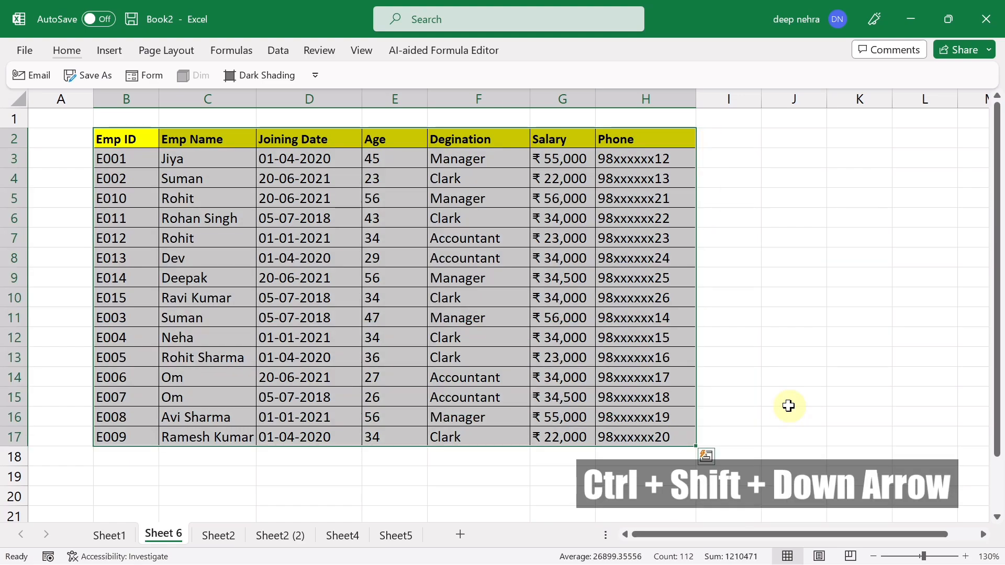
Select the Emp ID through Age columns of the table, starting from the Age header and extending down to row 17.
{"action": "left_click", "coordinate": [391, 140]}
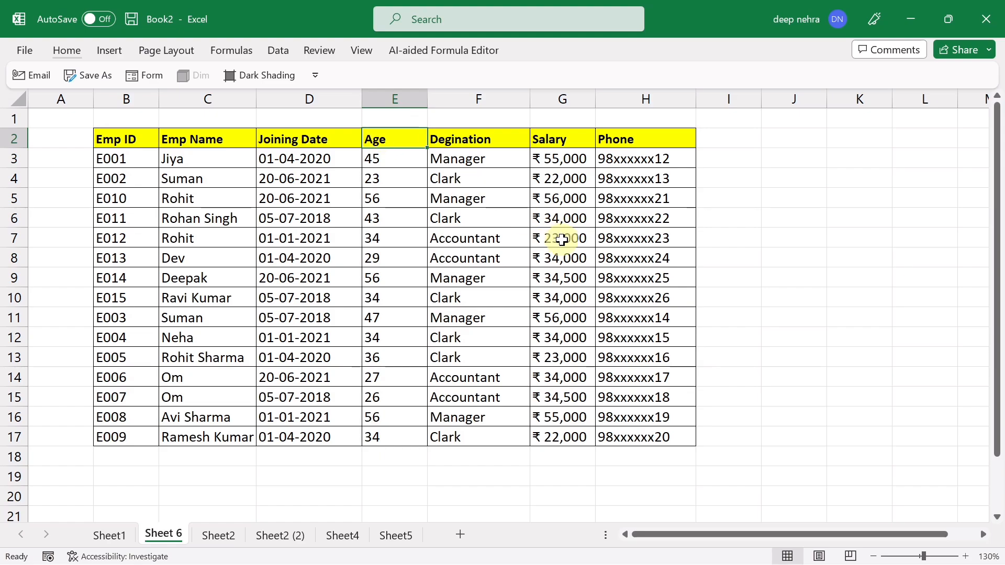
{"action": "key", "text": "ctrl+shift+Left"}
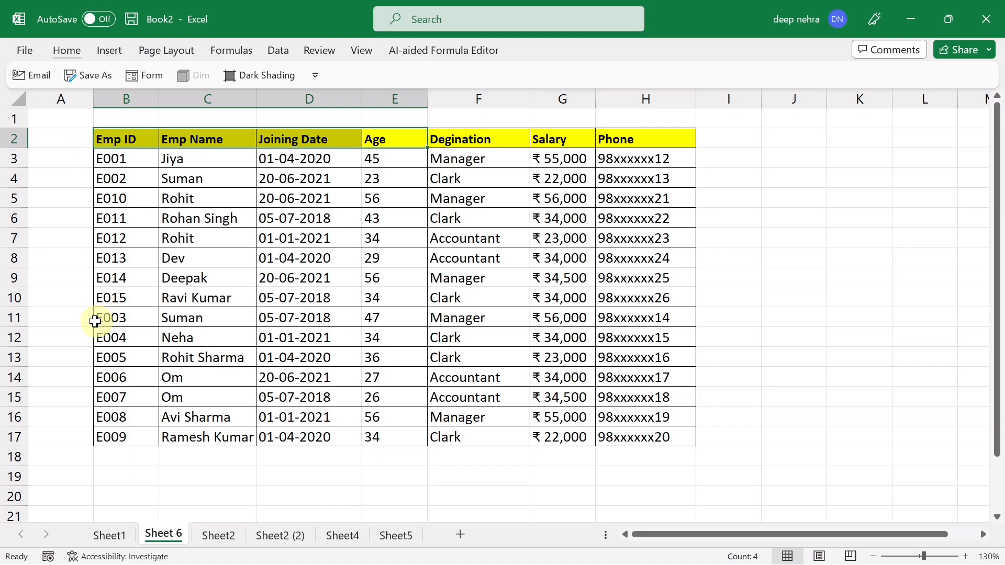
{"action": "key", "text": "ctrl+shift+Down"}
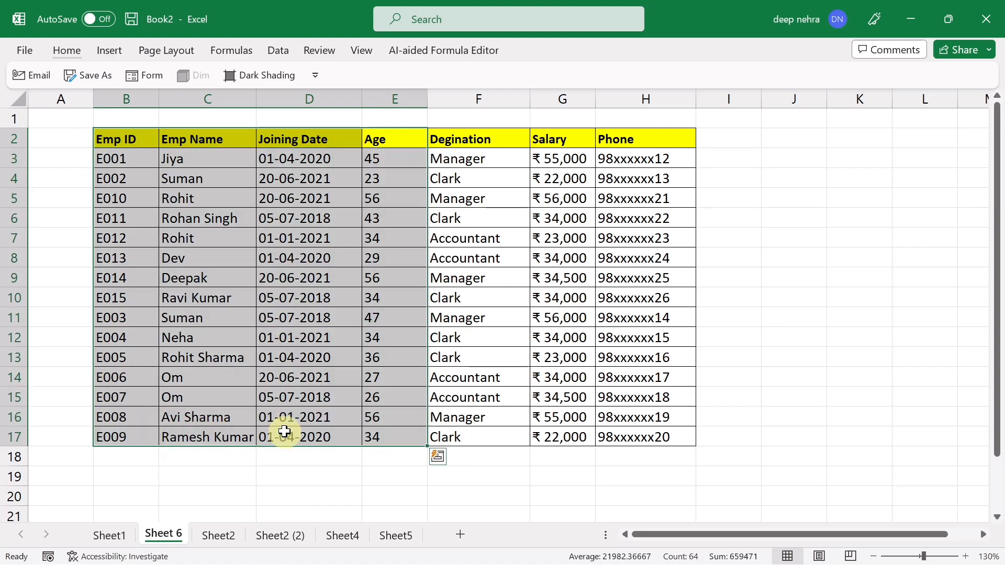